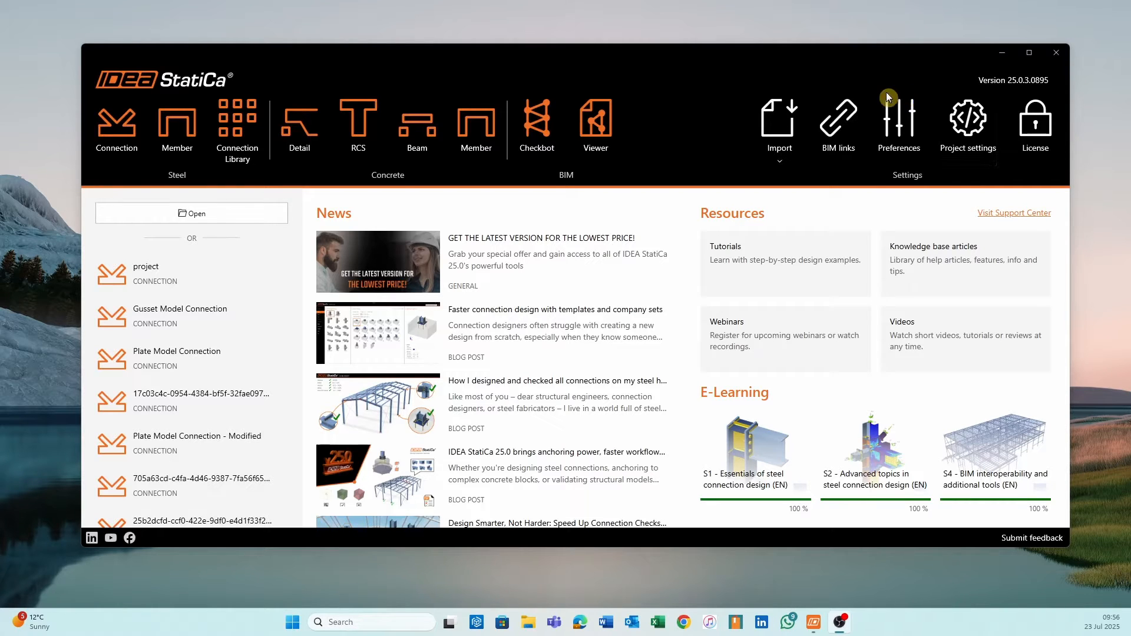
Set the currency unit symbol for connection cost calculation to R in the project settings and save it as default.
{"action": "left_click", "coordinate": [966, 139]}
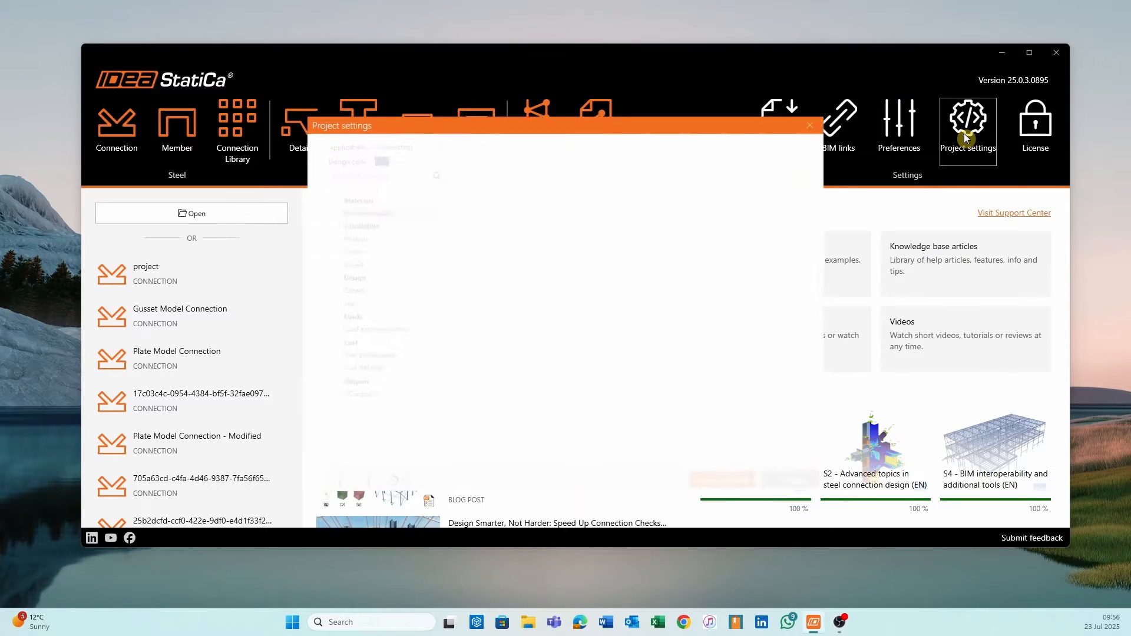
{"action": "left_click", "coordinate": [353, 356]}
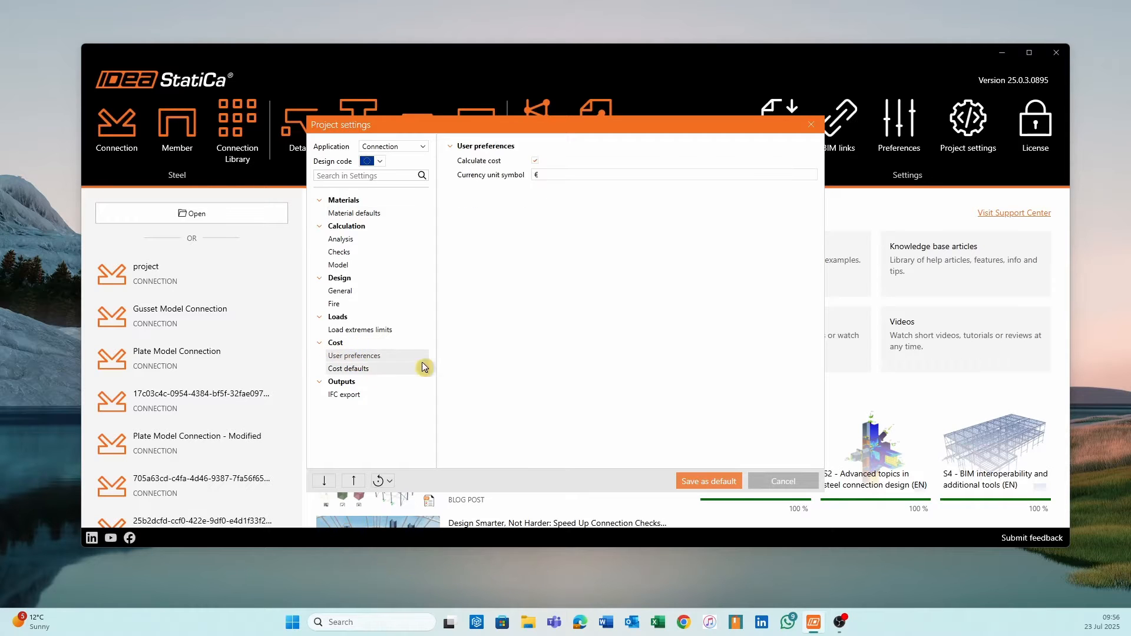
{"action": "left_click", "coordinate": [544, 177]}
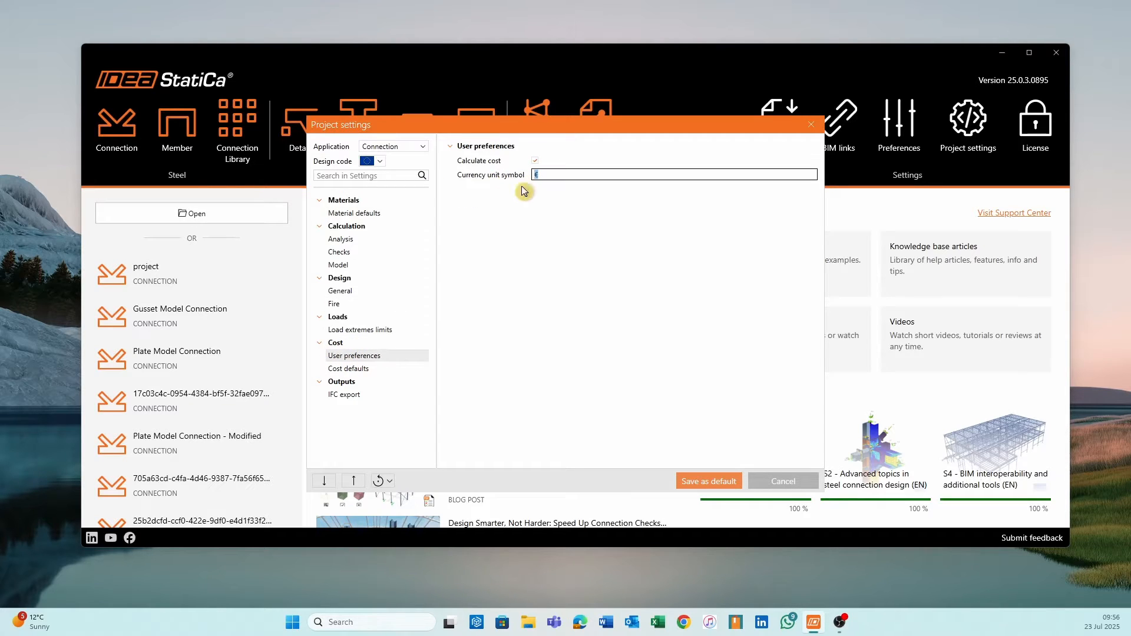
{"action": "type", "text": "R"}
{"action": "left_click", "coordinate": [380, 370]}
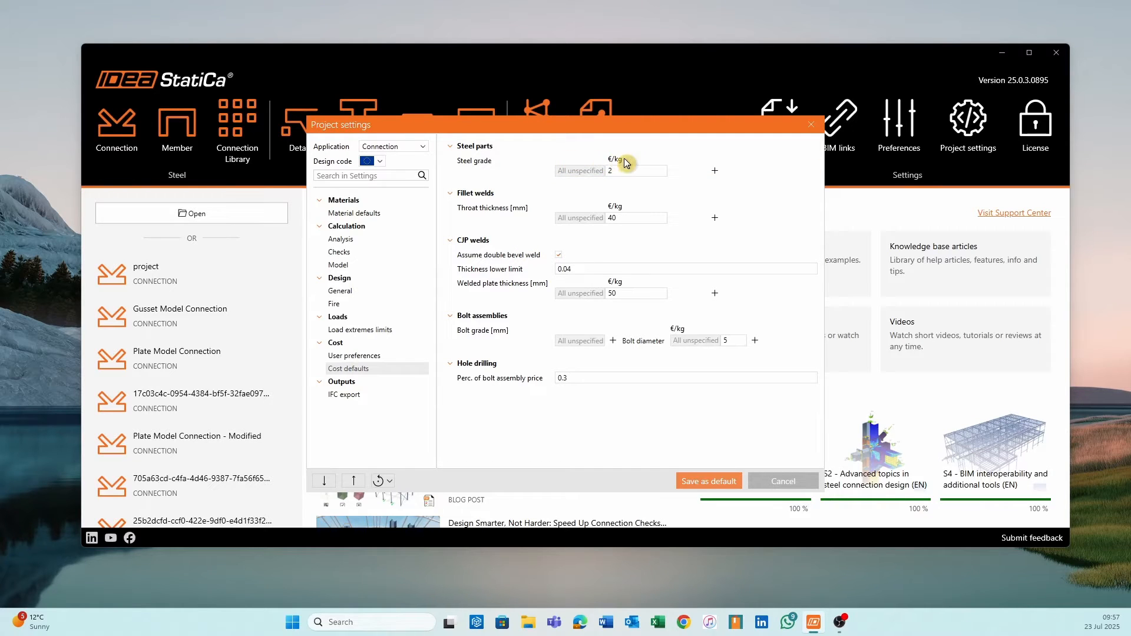
{"action": "left_click", "coordinate": [385, 357]}
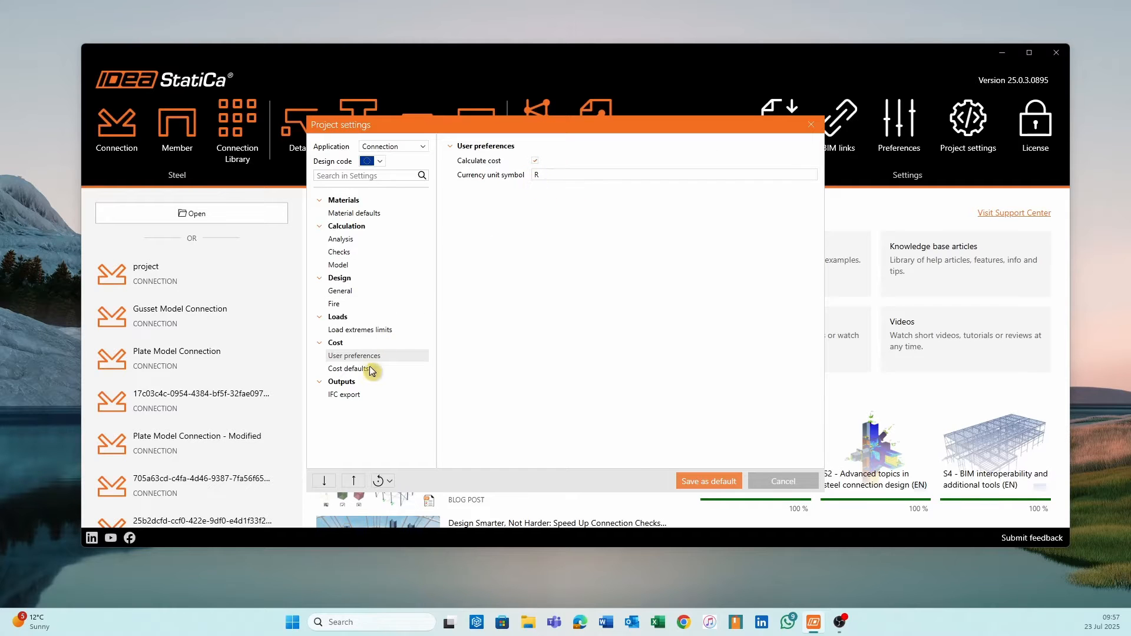
{"action": "left_click", "coordinate": [367, 369]}
{"action": "left_click", "coordinate": [705, 481]}
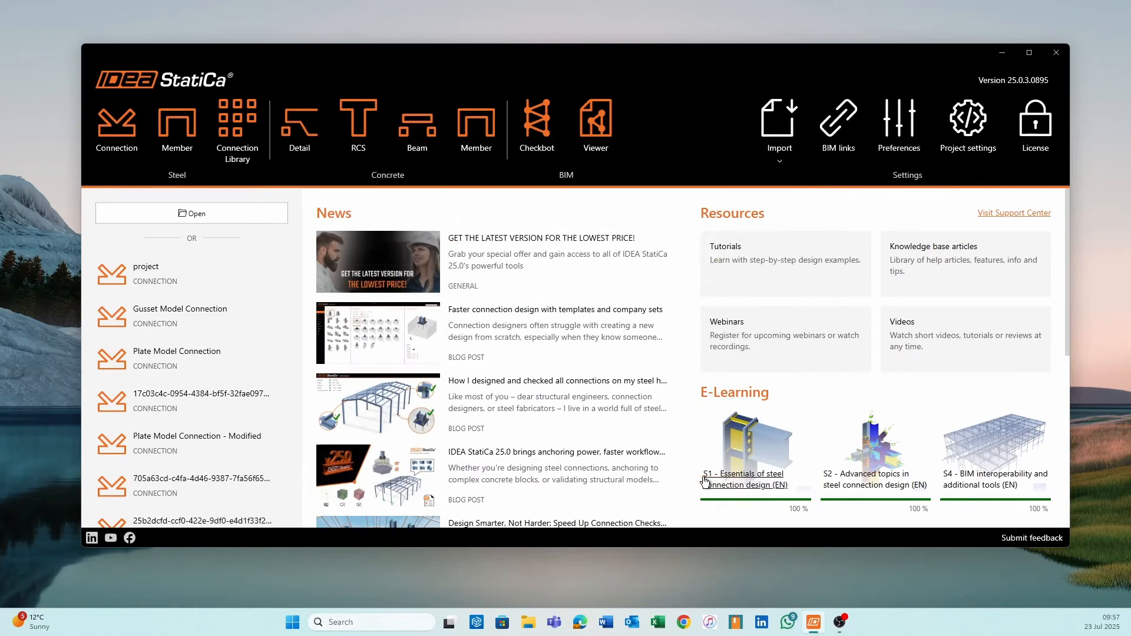
Set the default cost of steel parts to 150 R/kg for all unspecified steel grades in the project settings.
{"action": "left_click", "coordinate": [967, 122]}
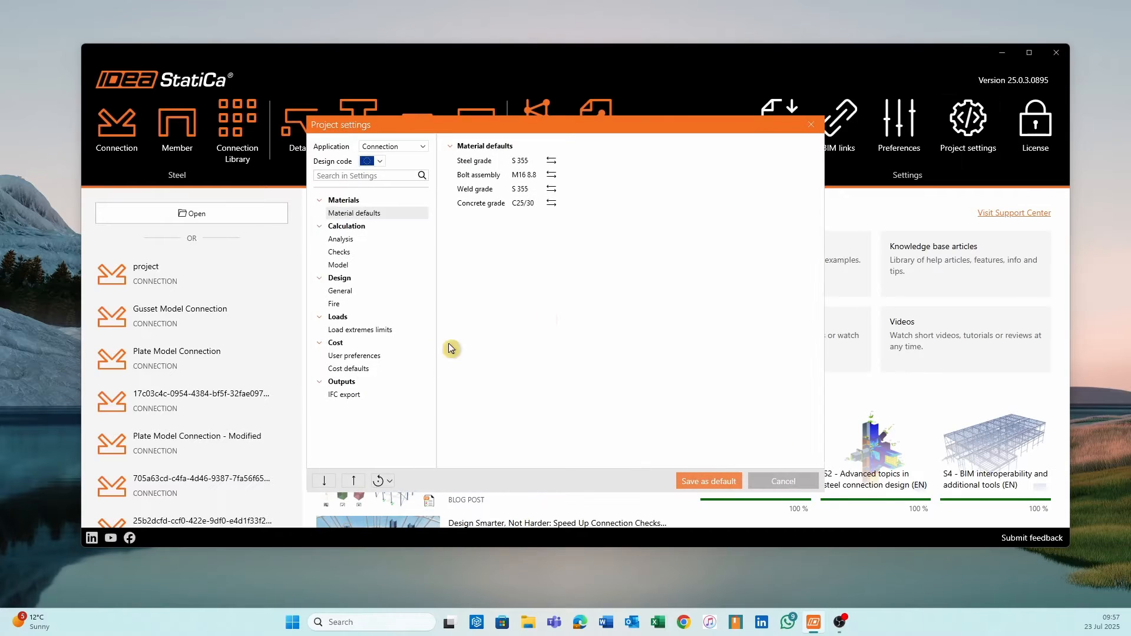
{"action": "left_click", "coordinate": [352, 370]}
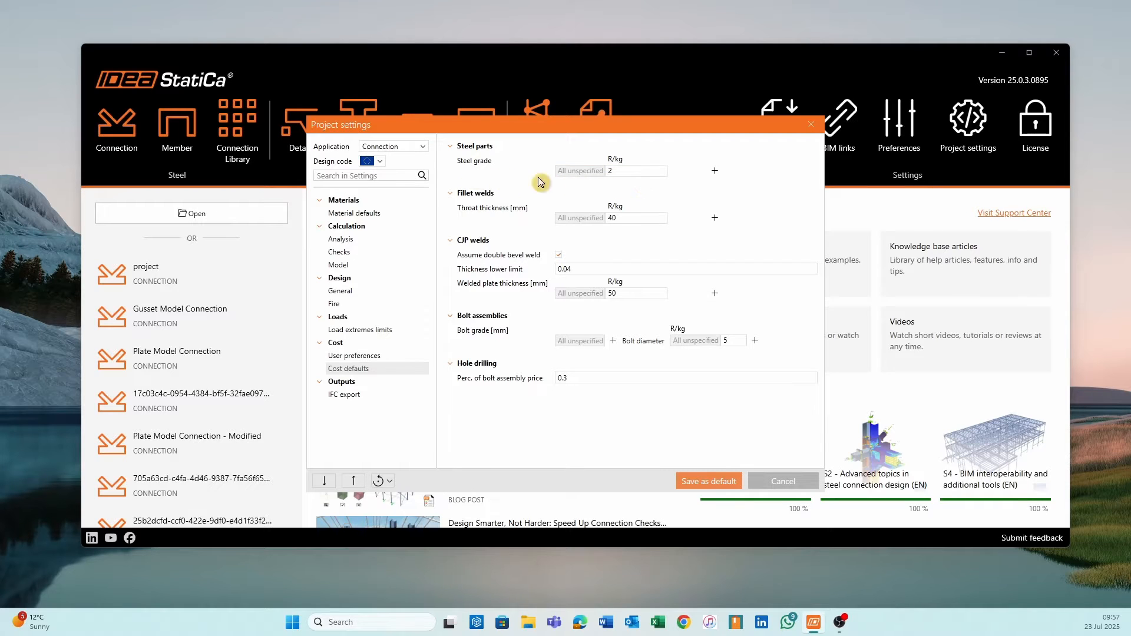
{"action": "left_click", "coordinate": [627, 172]}
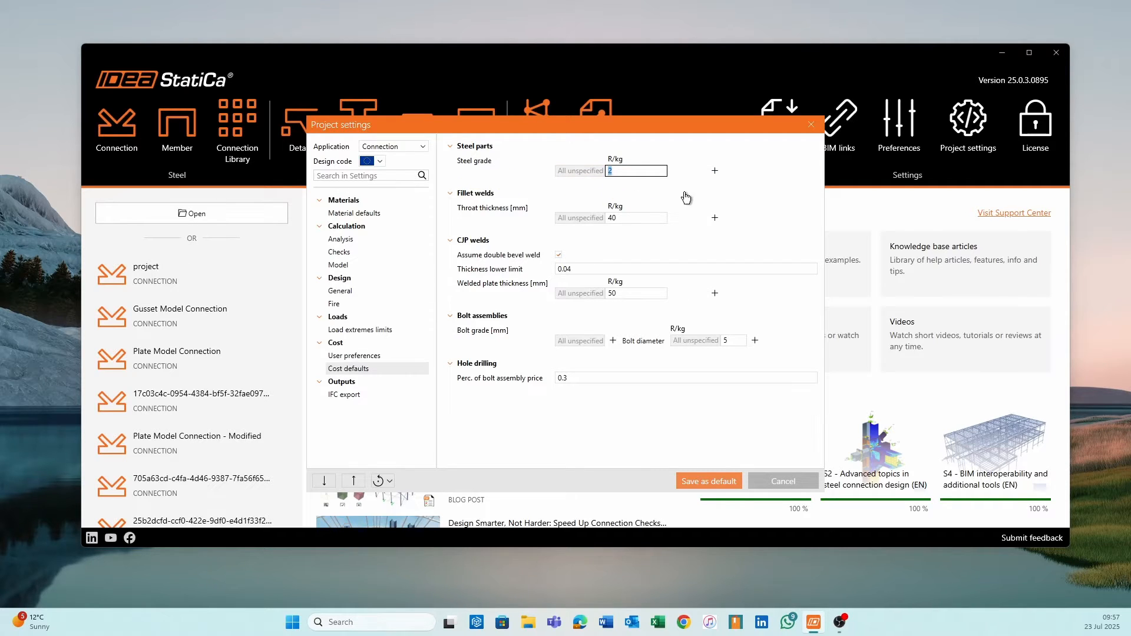
{"action": "type", "text": "150"}
{"action": "key", "text": "Return"}
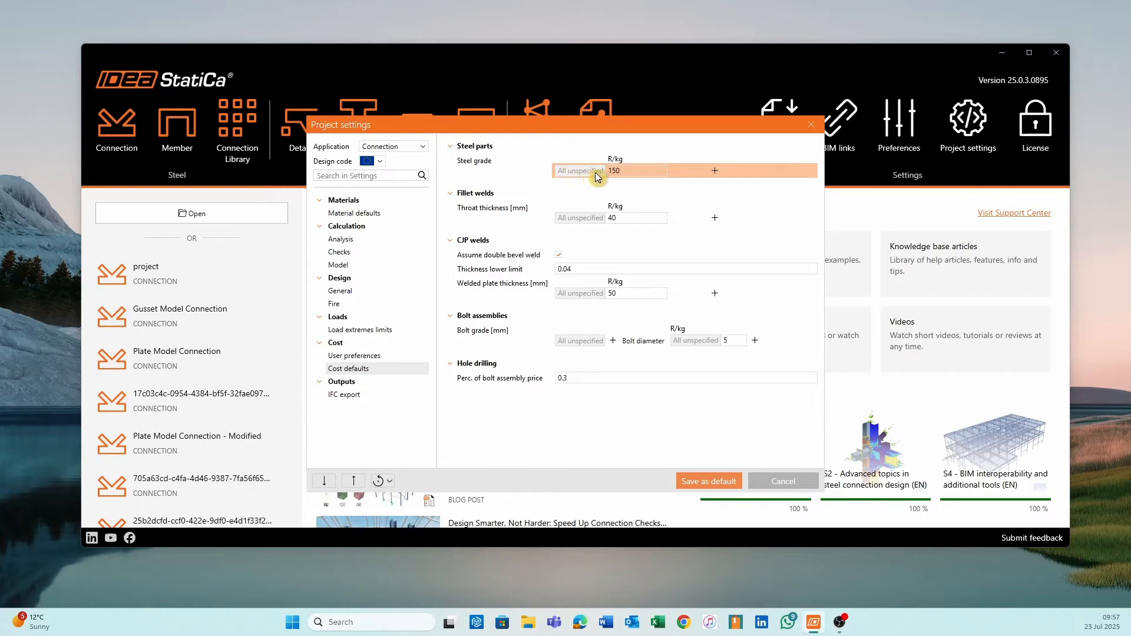
Try to add a specific steel grade as a separate cost entry for the steel parts.
{"action": "left_click", "coordinate": [715, 171]}
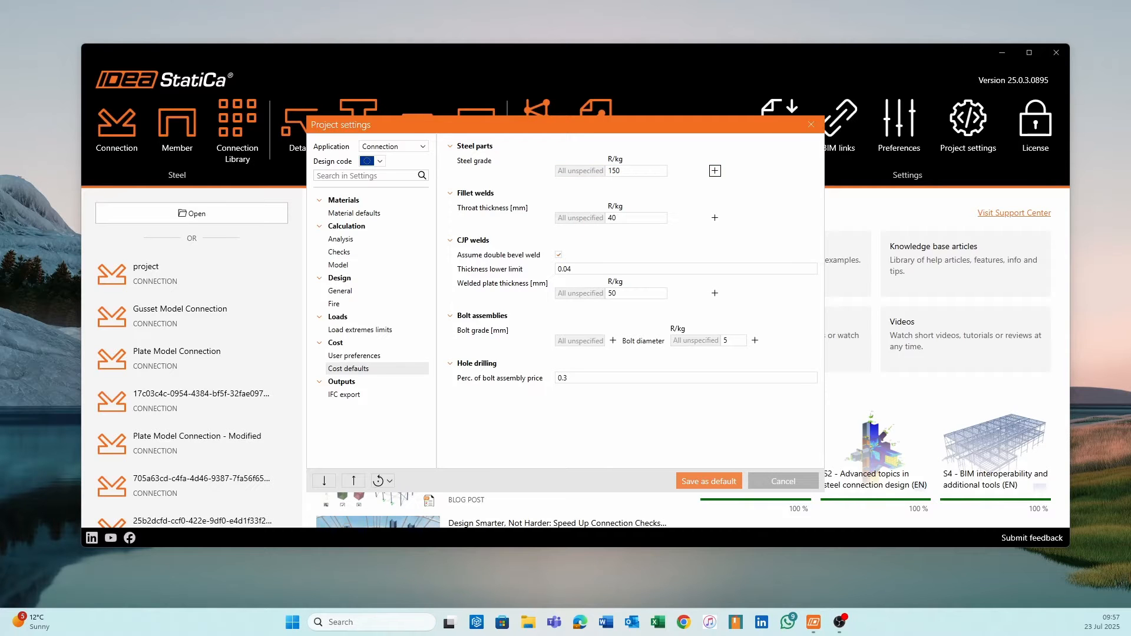
{"action": "left_click_drag", "start_coordinate": [409, 147], "coordinate": [794, 134]}
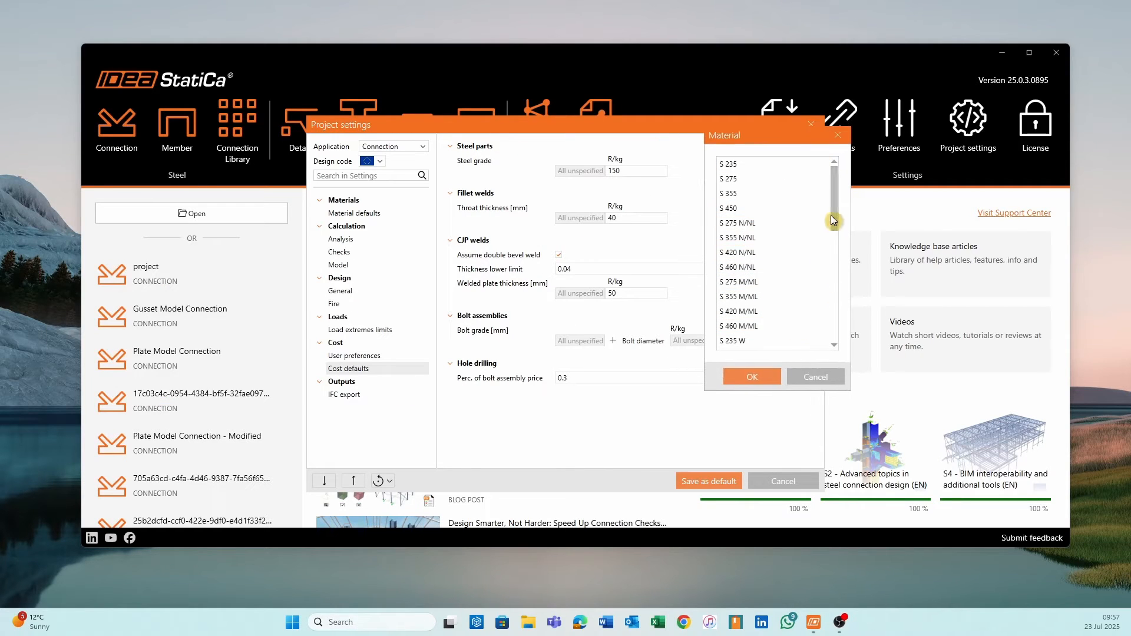
{"action": "left_click_drag", "start_coordinate": [831, 216], "coordinate": [861, 181]}
{"action": "left_click", "coordinate": [749, 379]}
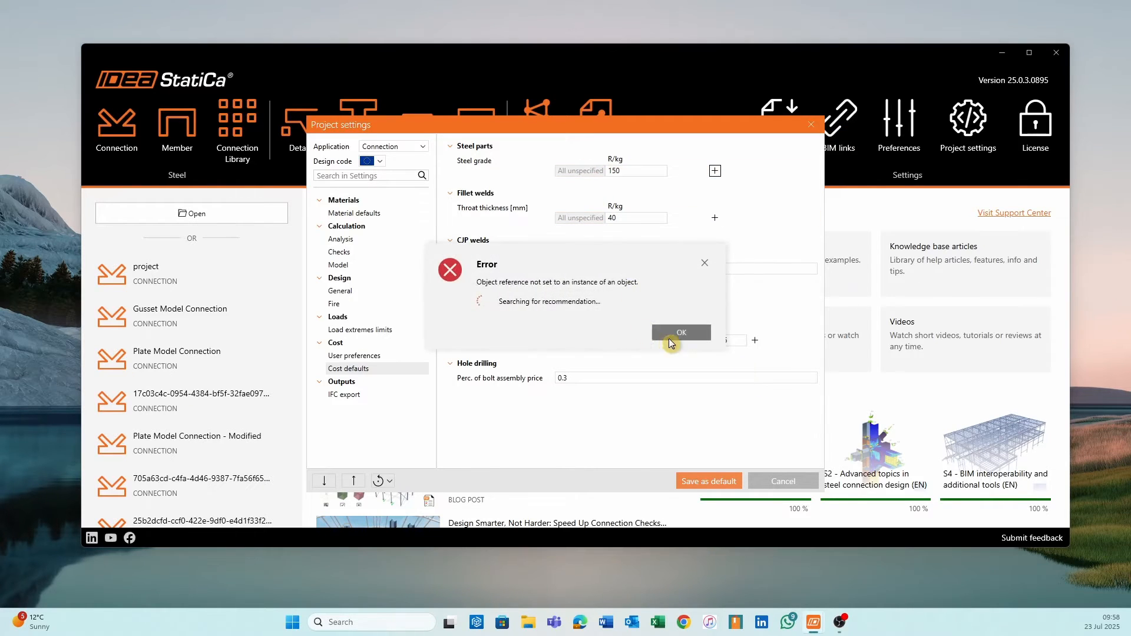
{"action": "left_click", "coordinate": [677, 331]}
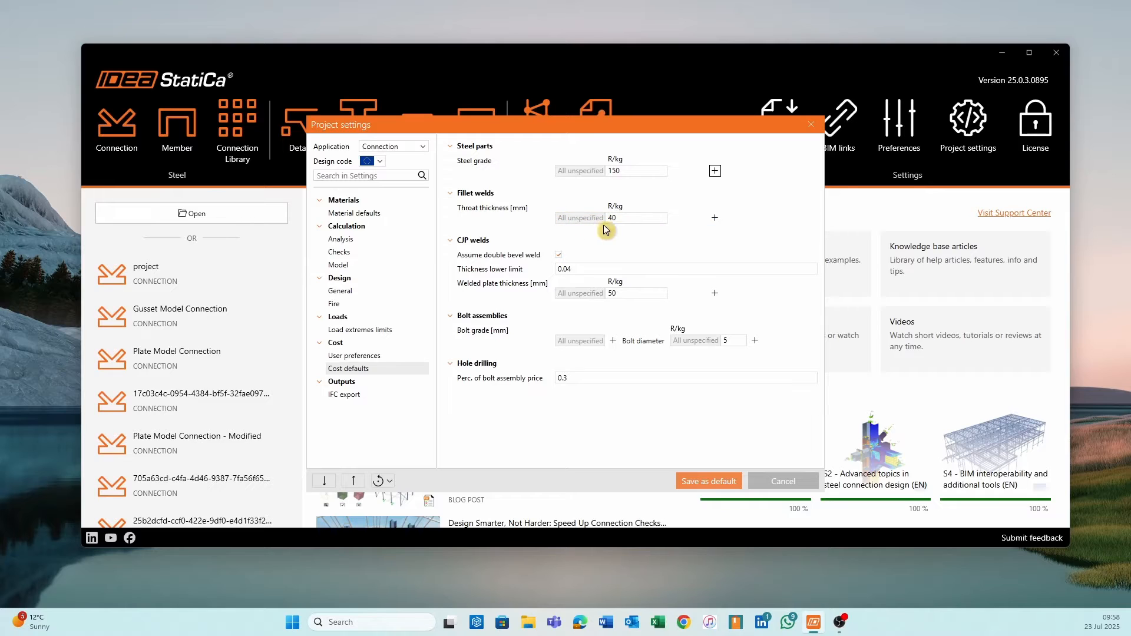
Set the default fillet weld cost for all unspecified throat thicknesses to 16 R/kg.
{"action": "double_click", "coordinate": [649, 219]}
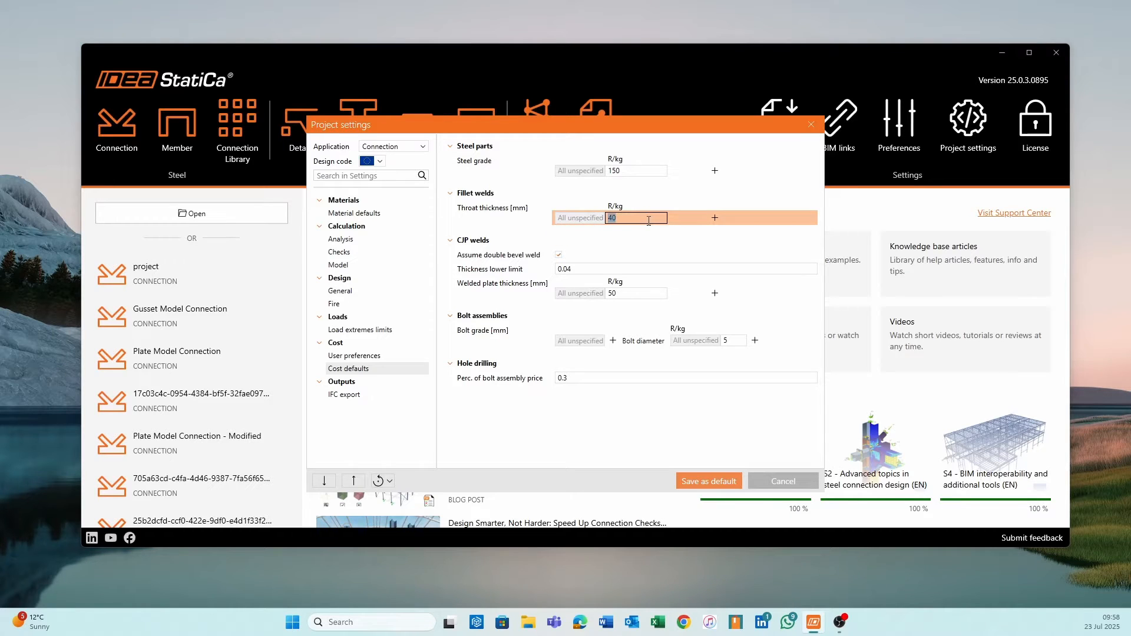
{"action": "type", "text": "16"}
{"action": "left_click", "coordinate": [618, 257]}
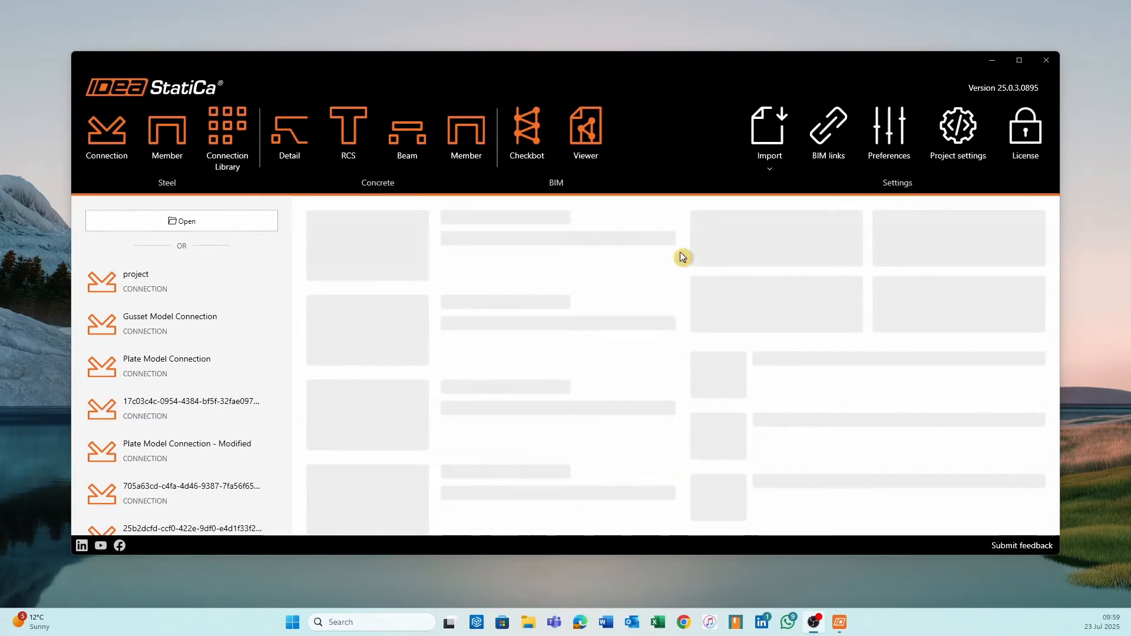
Set the default CJP weld cost for all unspecified plate thicknesses to 350 R/kg in the project settings.
{"action": "left_click", "coordinate": [969, 143]}
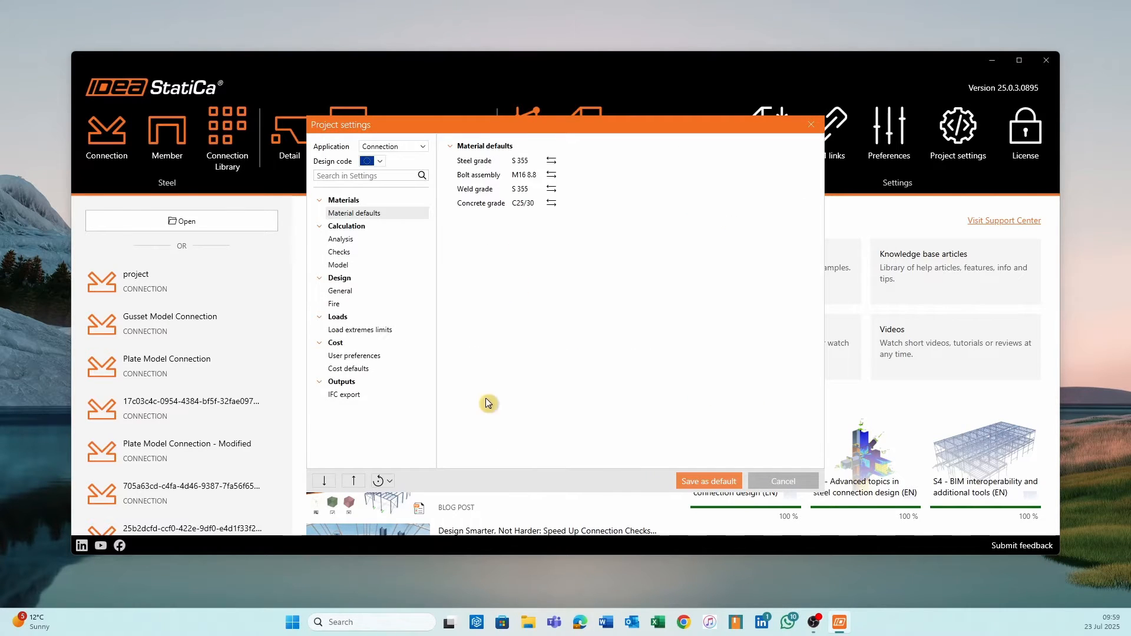
{"action": "left_click", "coordinate": [360, 368]}
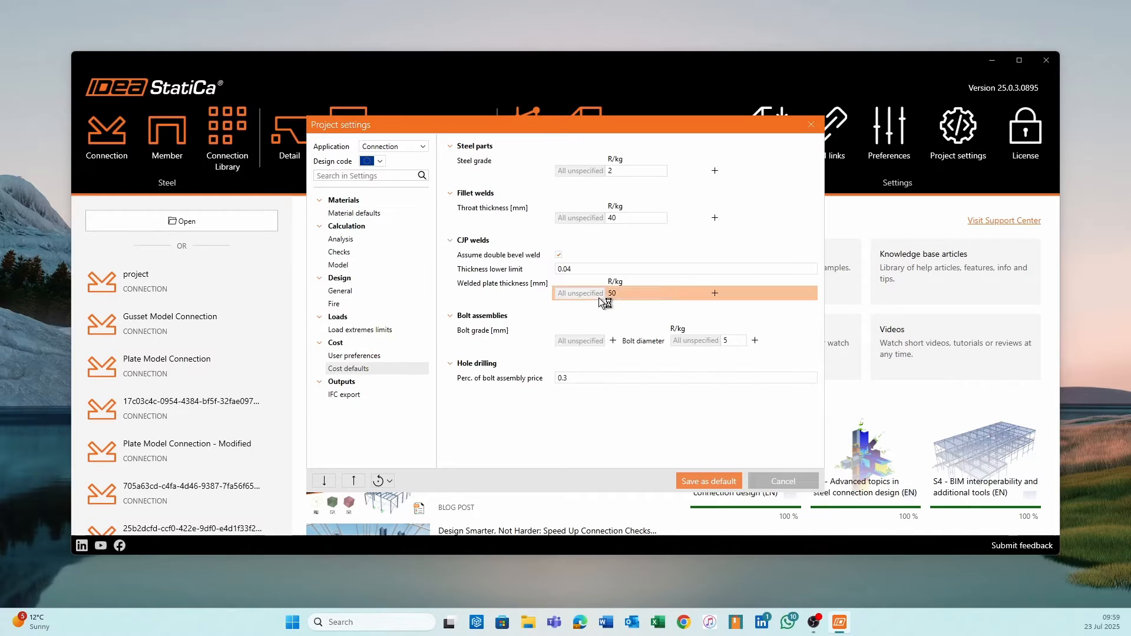
{"action": "left_click", "coordinate": [632, 295]}
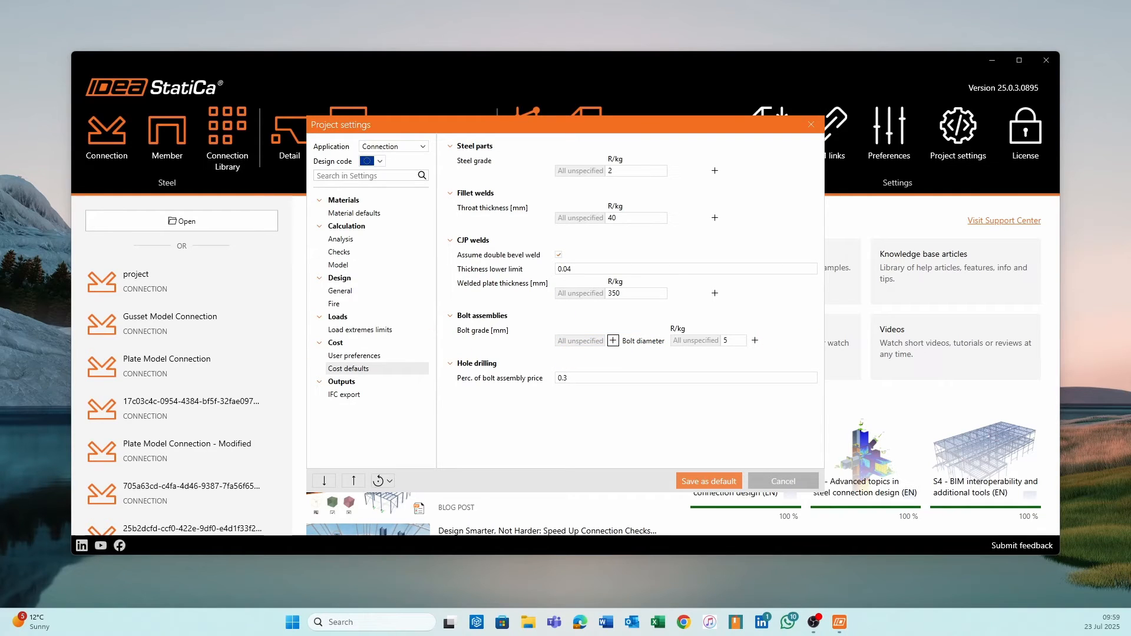
Review the bolt grades and bolt diameters available for separate bolt assembly cost entries, without adding any.
{"action": "left_click_drag", "start_coordinate": [0, 250], "coordinate": [857, 217]}
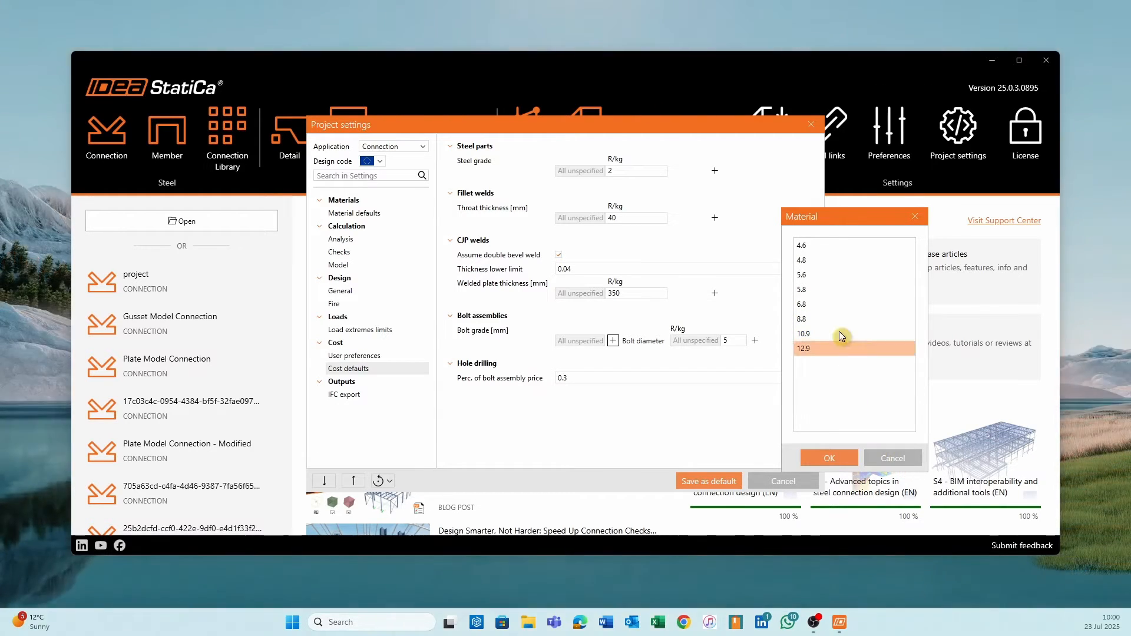
{"action": "left_click", "coordinate": [892, 458]}
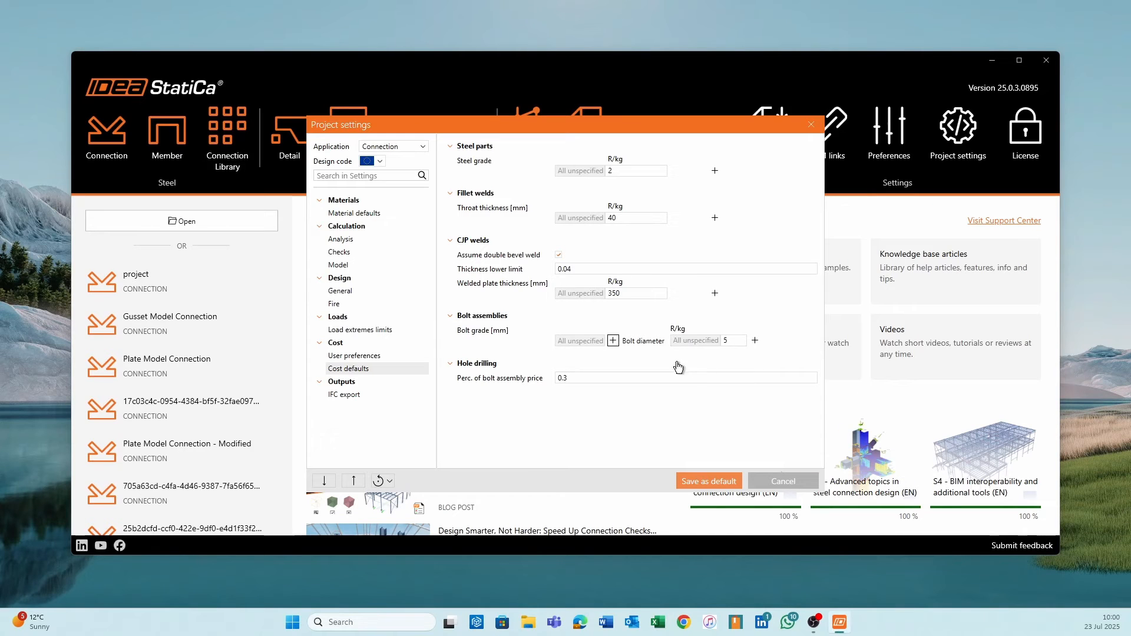
{"action": "left_click", "coordinate": [754, 340]}
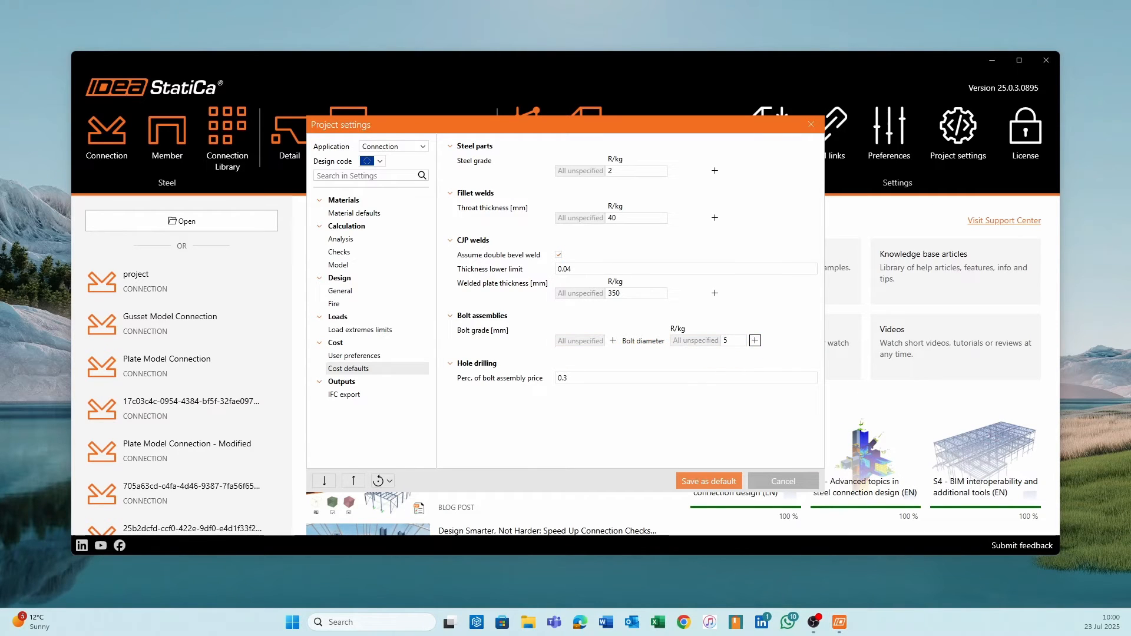
{"action": "left_click_drag", "start_coordinate": [366, 241], "coordinate": [827, 231]}
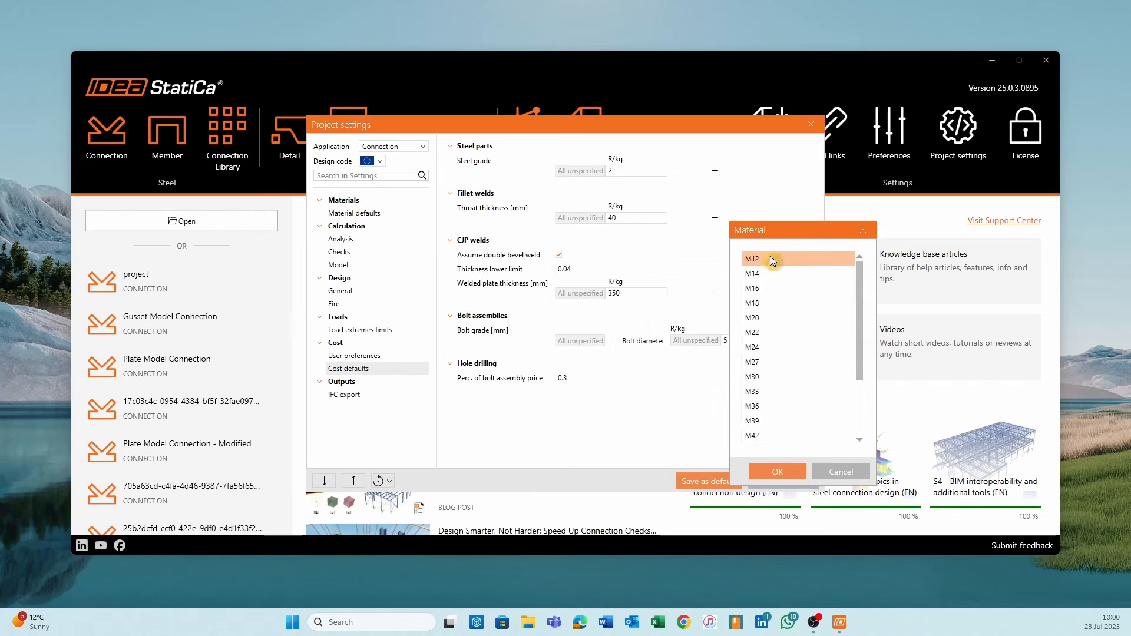
{"action": "left_click_drag", "start_coordinate": [859, 282], "coordinate": [864, 337]}
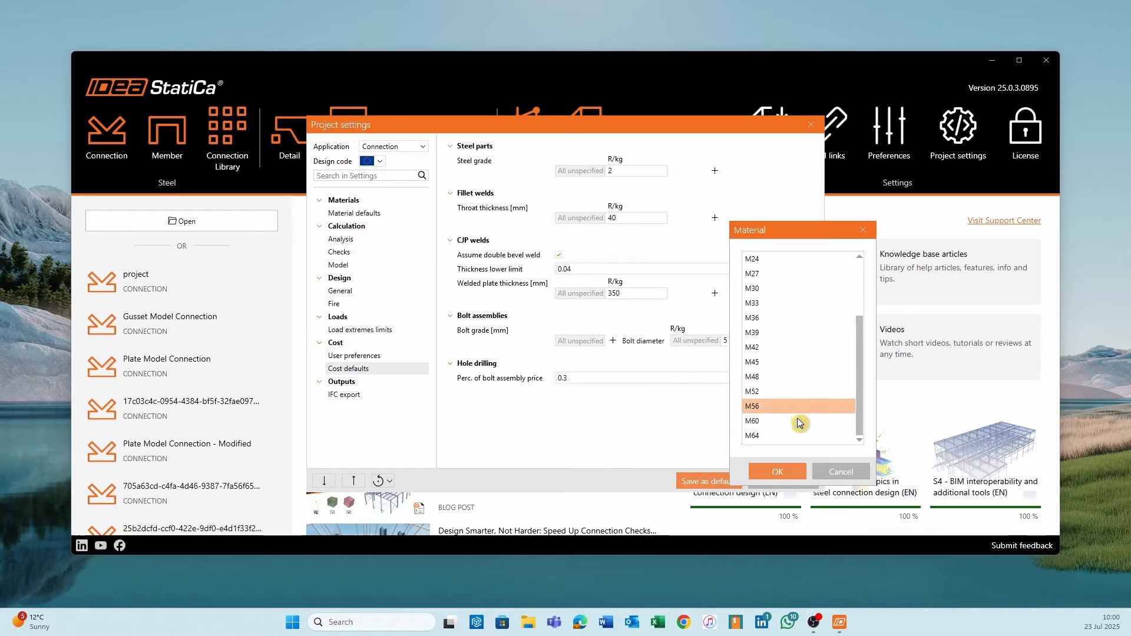
{"action": "left_click", "coordinate": [857, 470]}
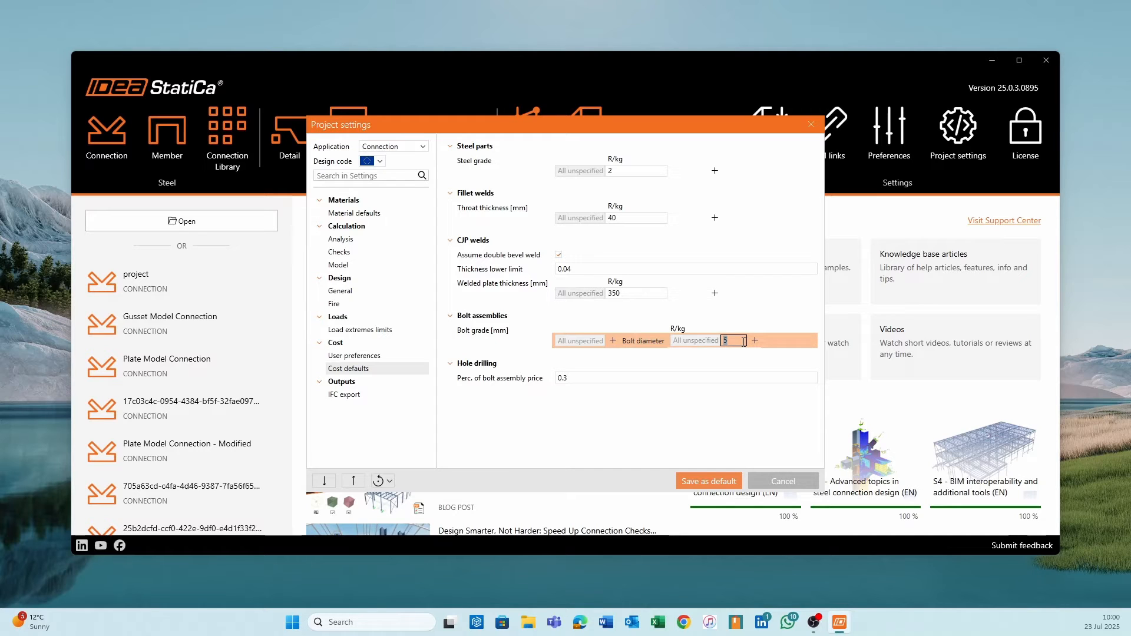
Set the default bolt assembly cost to 200 R/kg and save the cost settings as default.
{"action": "type", "text": "00"}
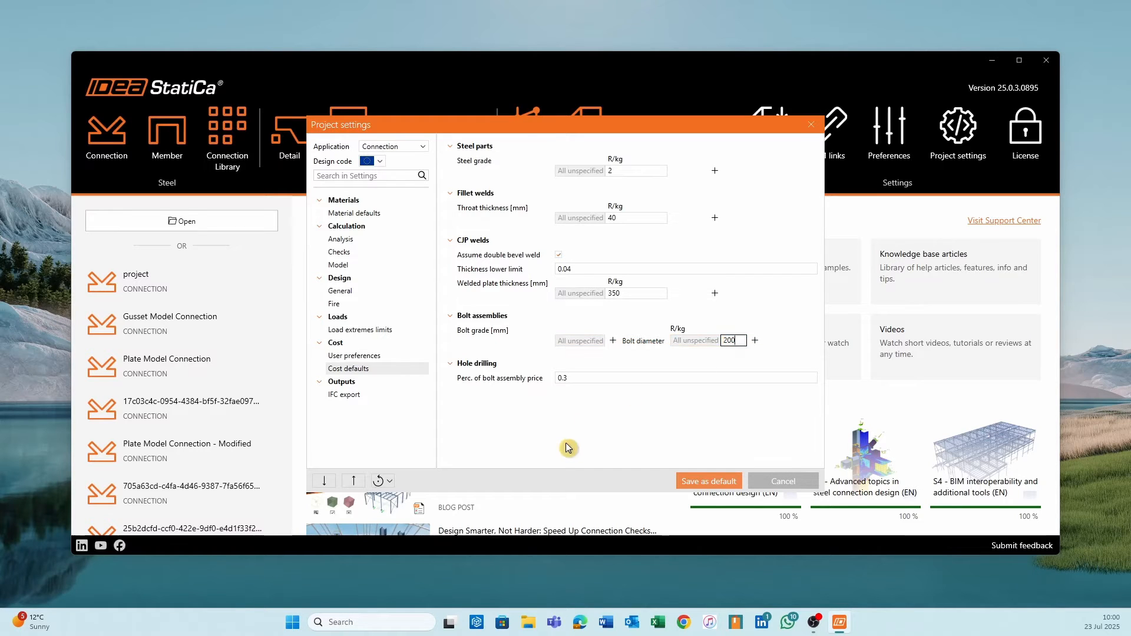
{"action": "left_click", "coordinate": [706, 488]}
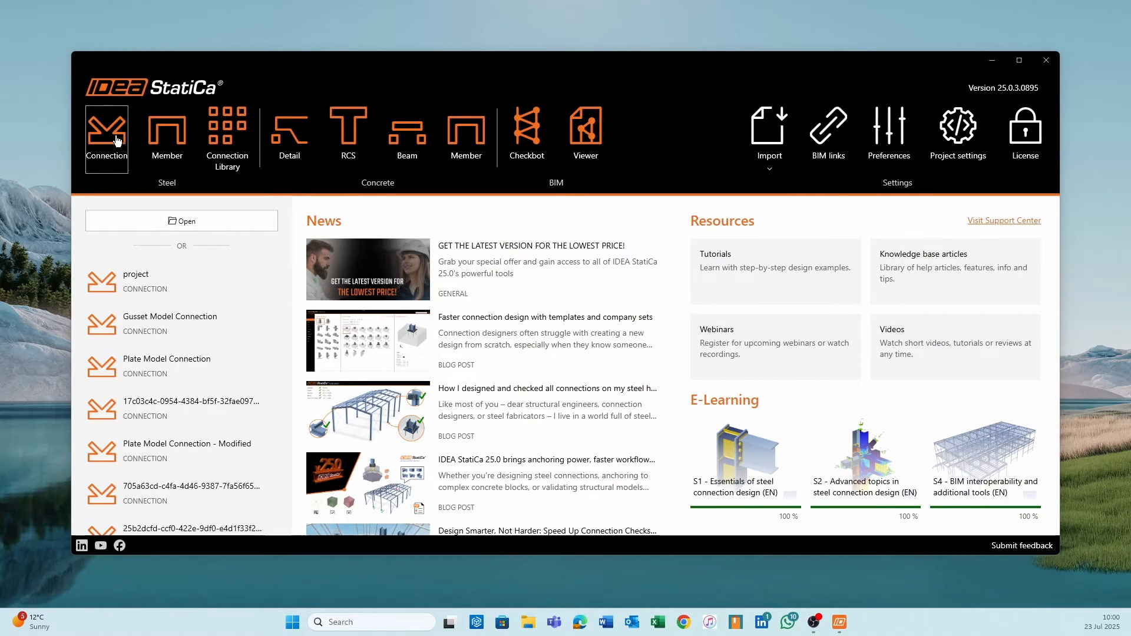
Start a new steel connection project and choose the column-to-beam corner geometry with the bolted end plate and column stiffener design.
{"action": "left_click", "coordinate": [116, 140]}
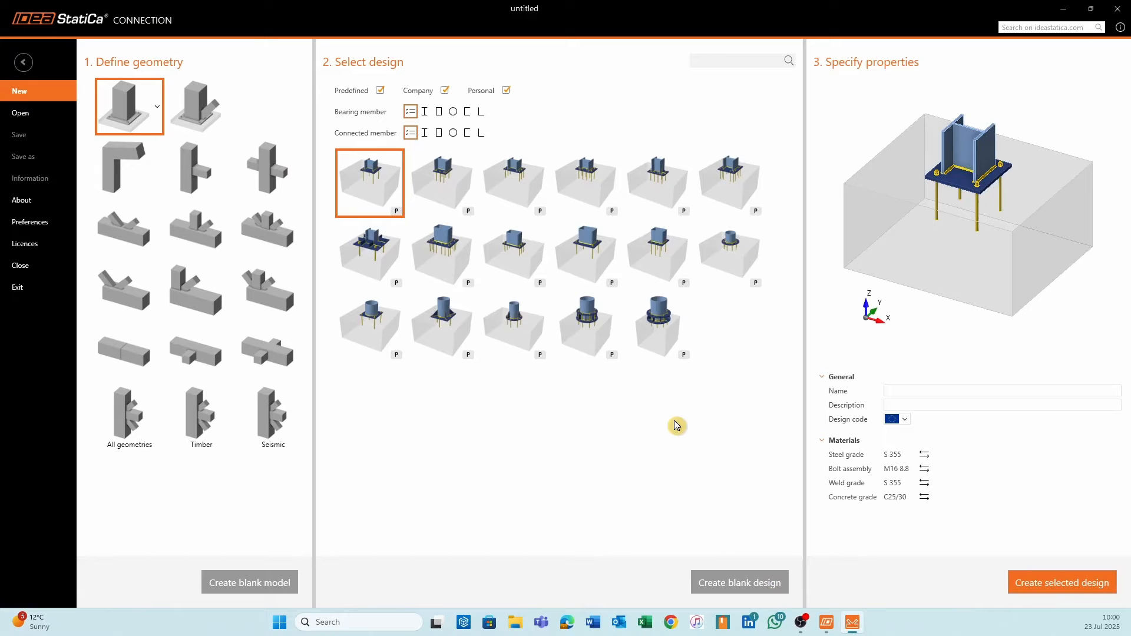
{"action": "left_click", "coordinate": [136, 170]}
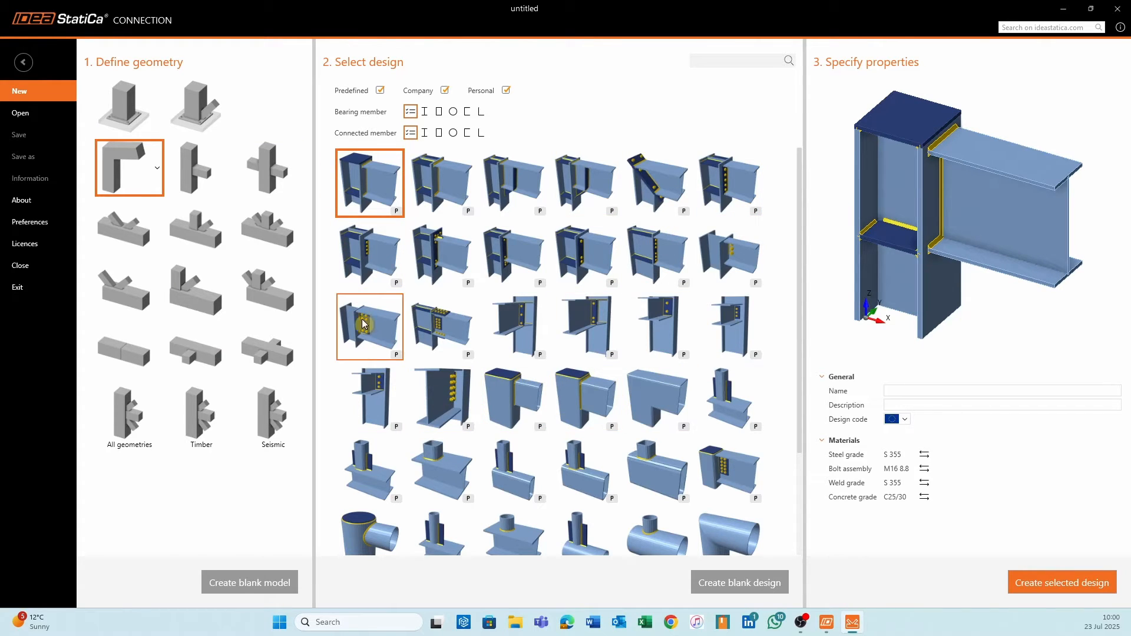
{"action": "left_click", "coordinate": [371, 303]}
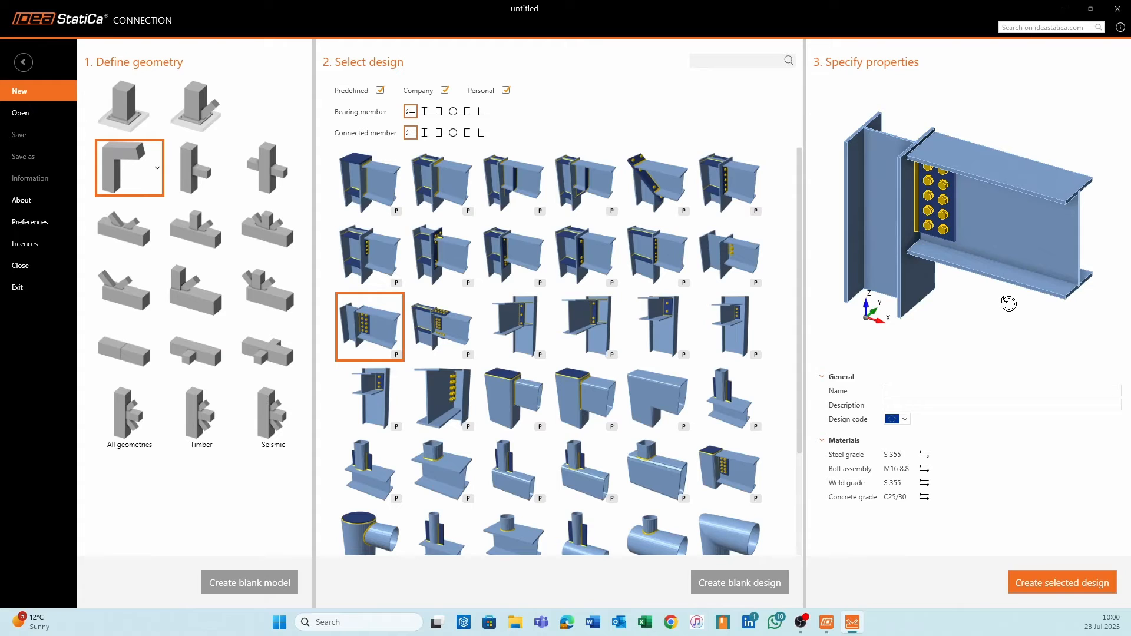
{"action": "left_click", "coordinate": [655, 251]}
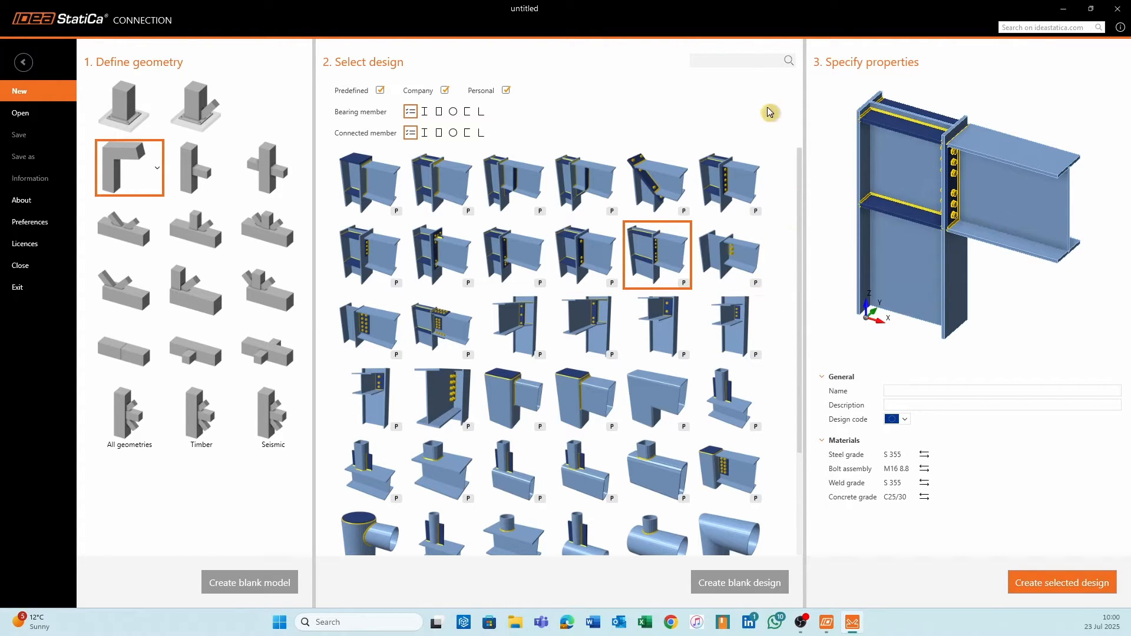
Name the connection Haunch, describe it as "Typical moment connection at column-beam intersections", and create the selected design.
{"action": "left_click", "coordinate": [949, 389]}
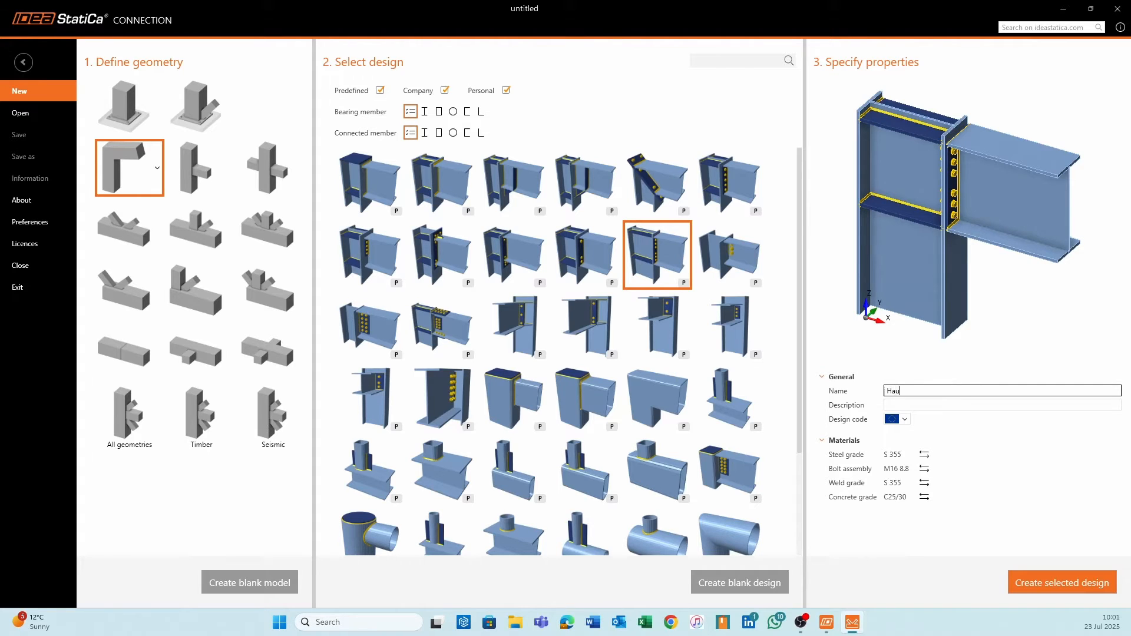
{"action": "left_click", "coordinate": [954, 402]}
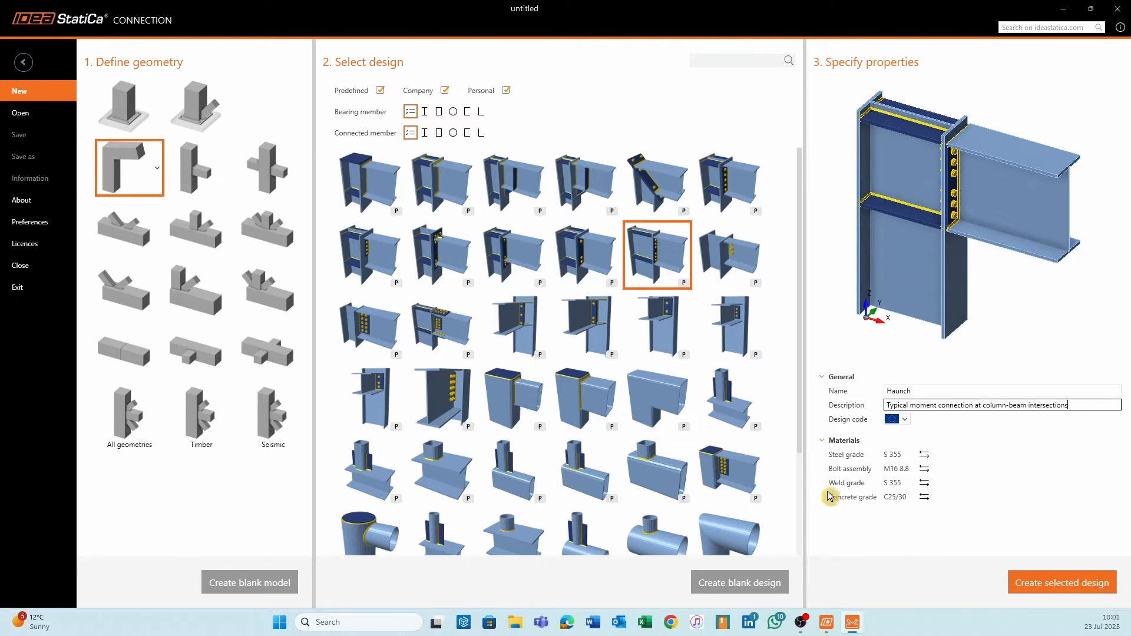
{"action": "left_click", "coordinate": [1082, 592]}
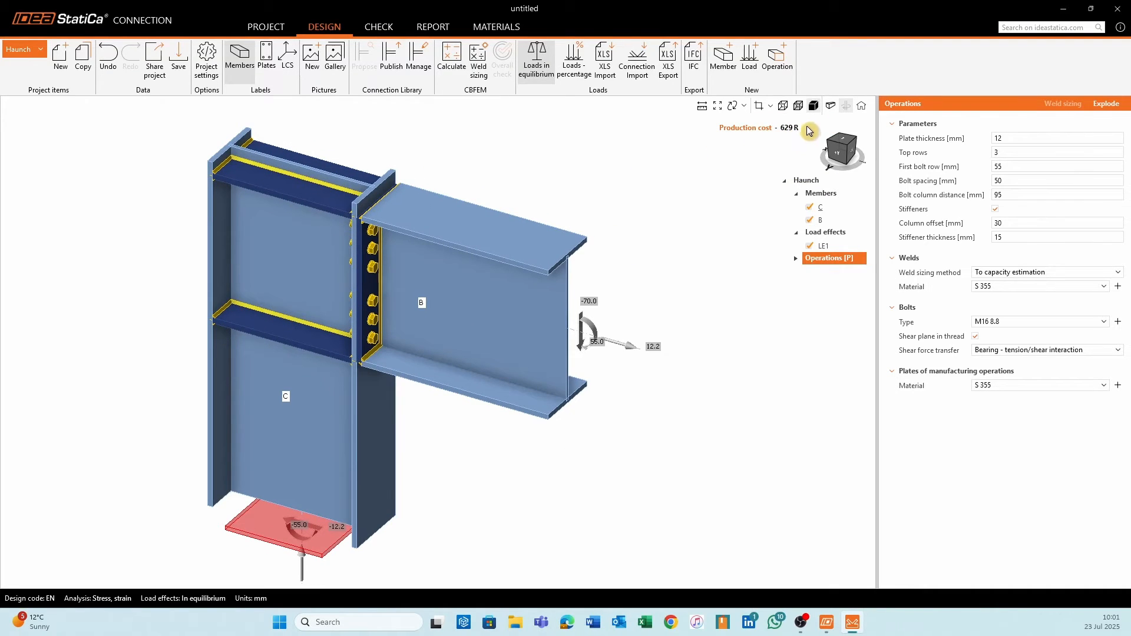
{"action": "middle_click_drag", "start_coordinate": [603, 208], "coordinate": [684, 252]}
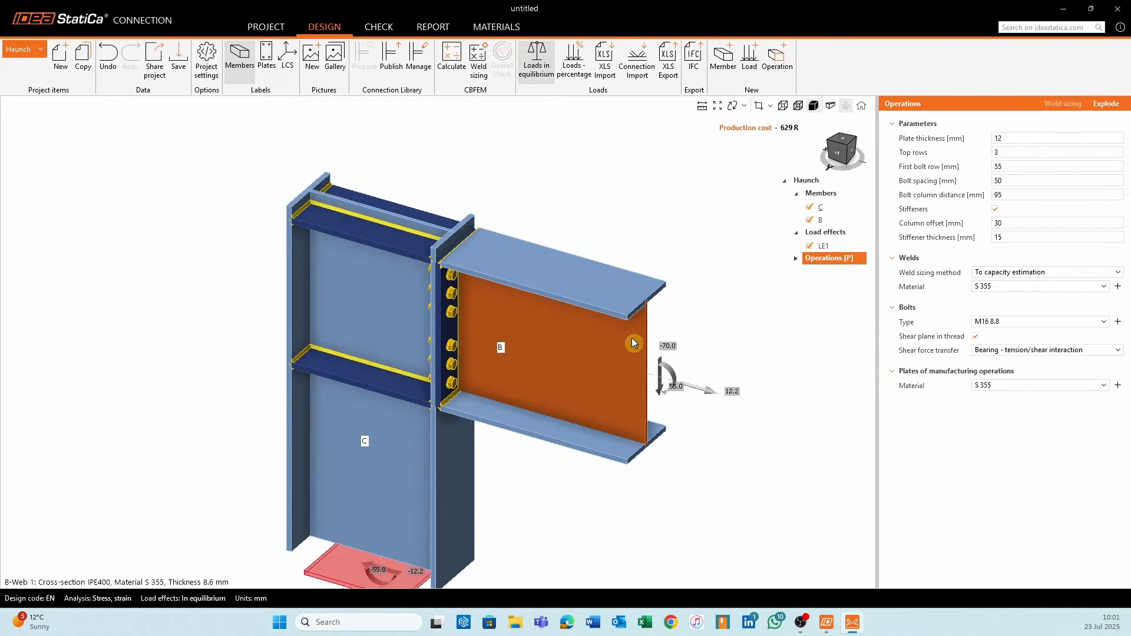
Inspect the properties of beam B, column C and the column stiffeners in the model.
{"action": "left_click", "coordinate": [626, 300]}
{"action": "left_click", "coordinate": [448, 465]}
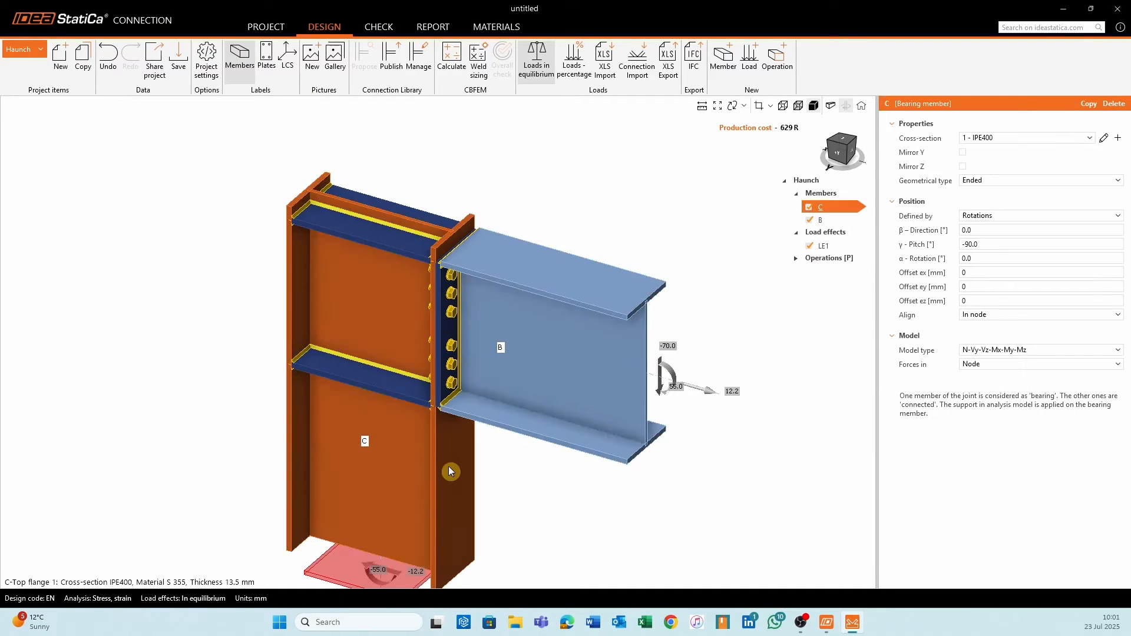
{"action": "left_click", "coordinate": [595, 284]}
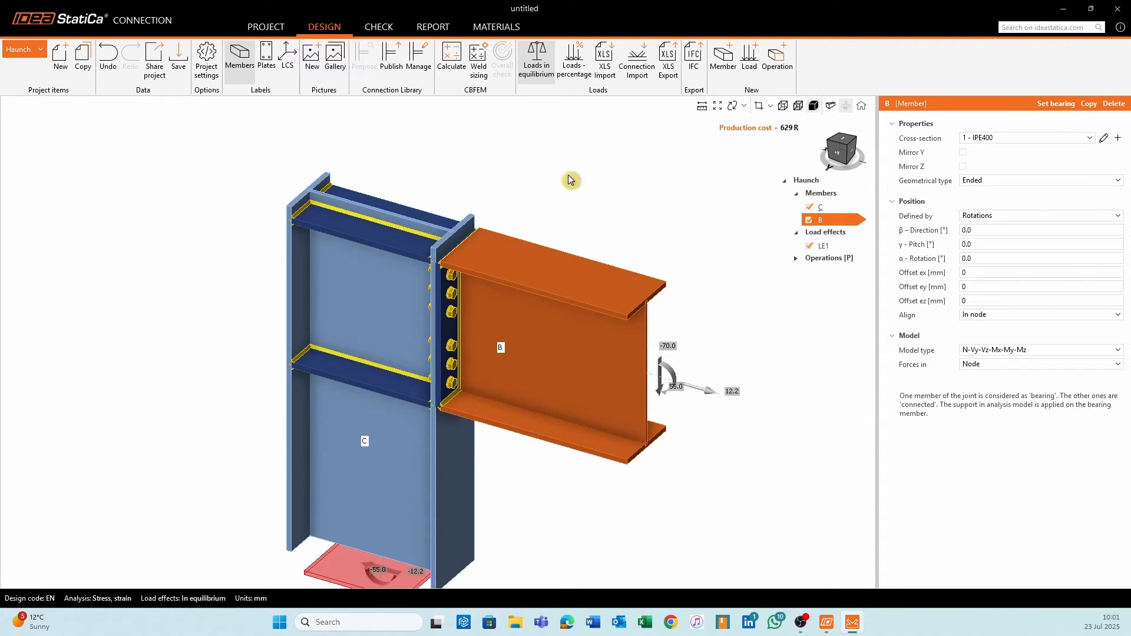
{"action": "middle_click_drag", "start_coordinate": [645, 184], "coordinate": [654, 218]}
{"action": "scroll", "coordinate": [654, 223], "scroll_direction": "up", "scroll_amount": 1}
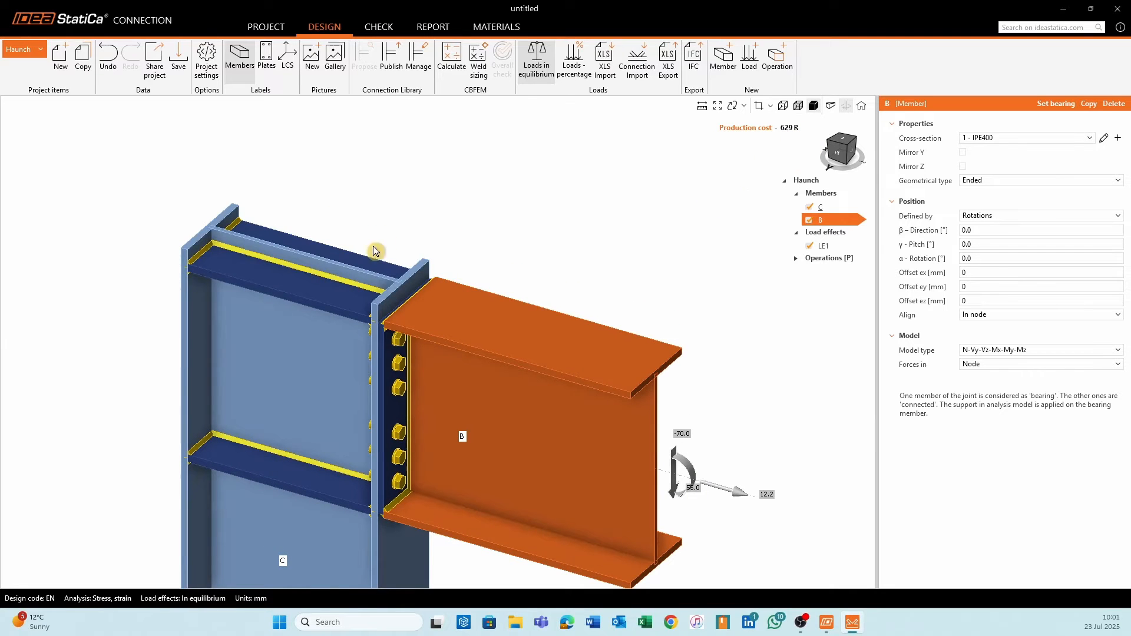
{"action": "left_click", "coordinate": [304, 307]}
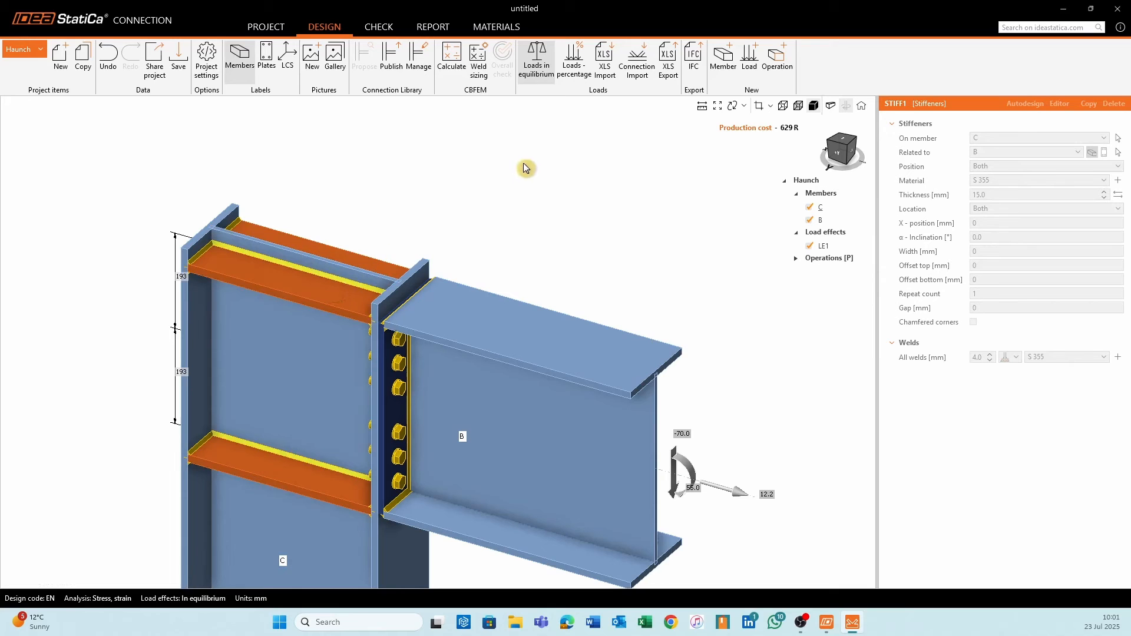
Explode the parametric connection design into individual operations and list the end plate, stiffener and cut operations.
{"action": "left_click", "coordinate": [825, 258]}
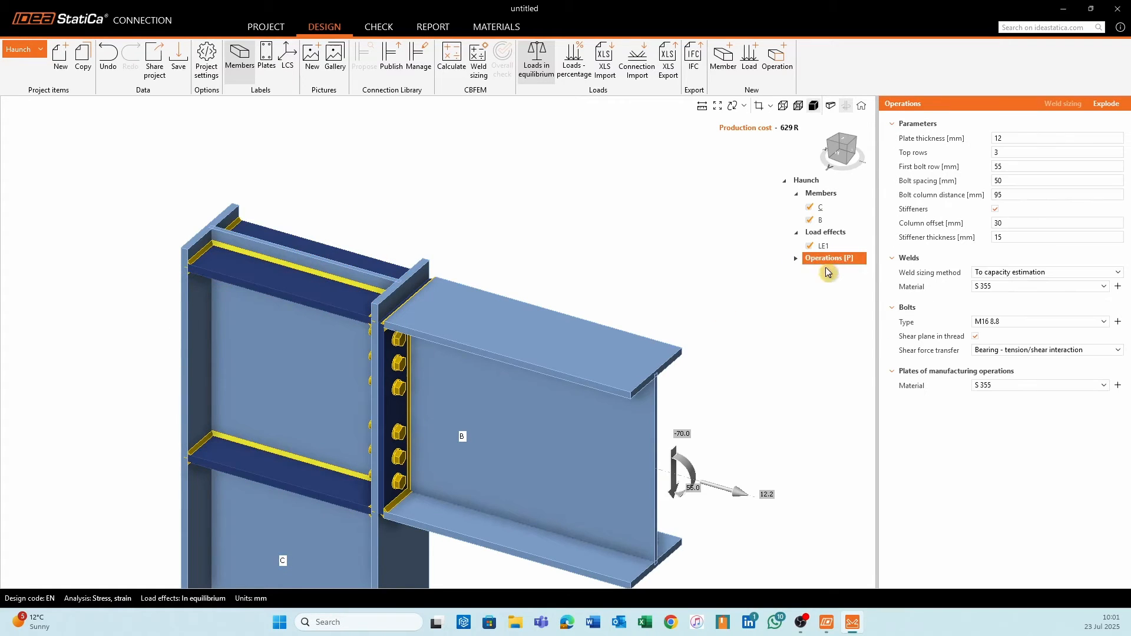
{"action": "left_click", "coordinate": [1104, 110]}
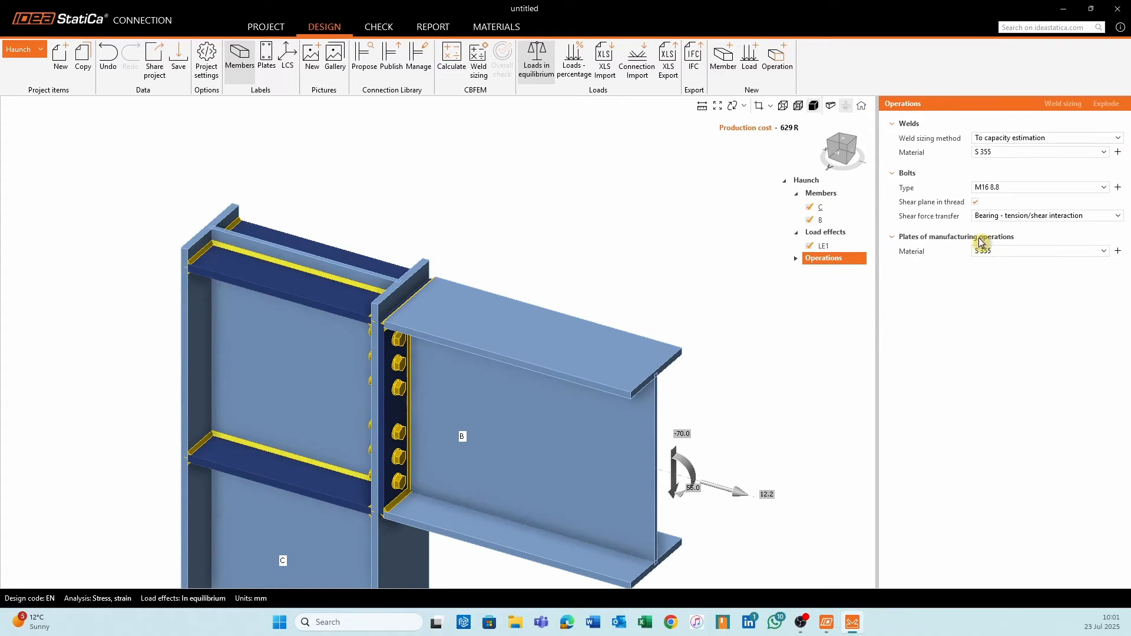
{"action": "left_click", "coordinate": [797, 259]}
{"action": "middle_click_drag", "start_coordinate": [582, 219], "coordinate": [564, 161]}
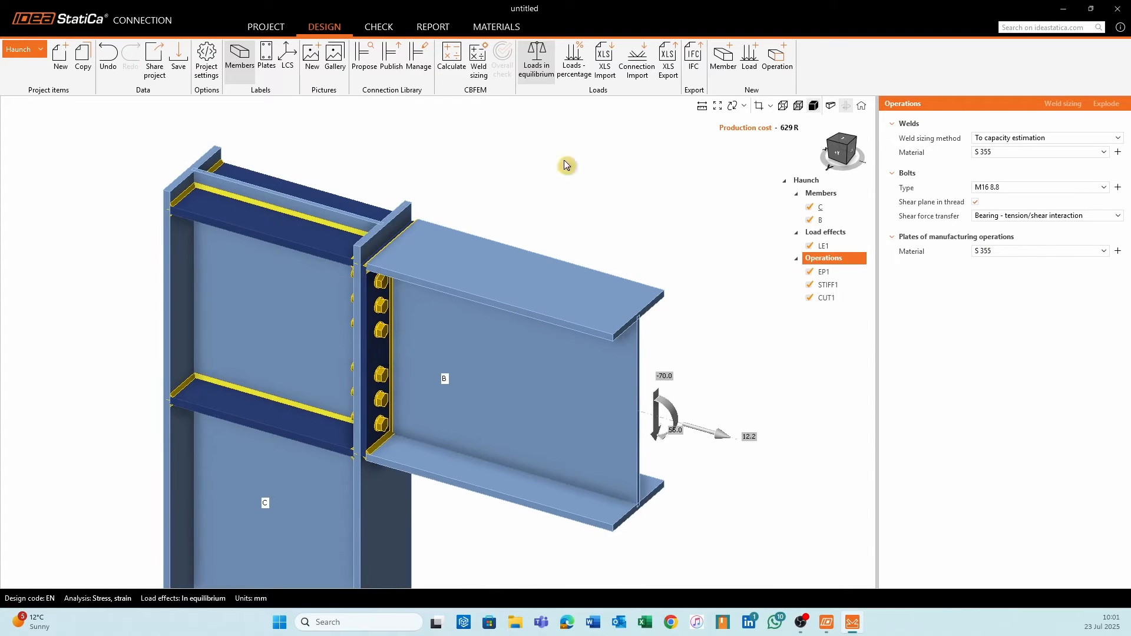
Extend end plate EP1 beyond the beam profile by 10 mm at both the top and the bottom.
{"action": "left_click", "coordinate": [825, 272]}
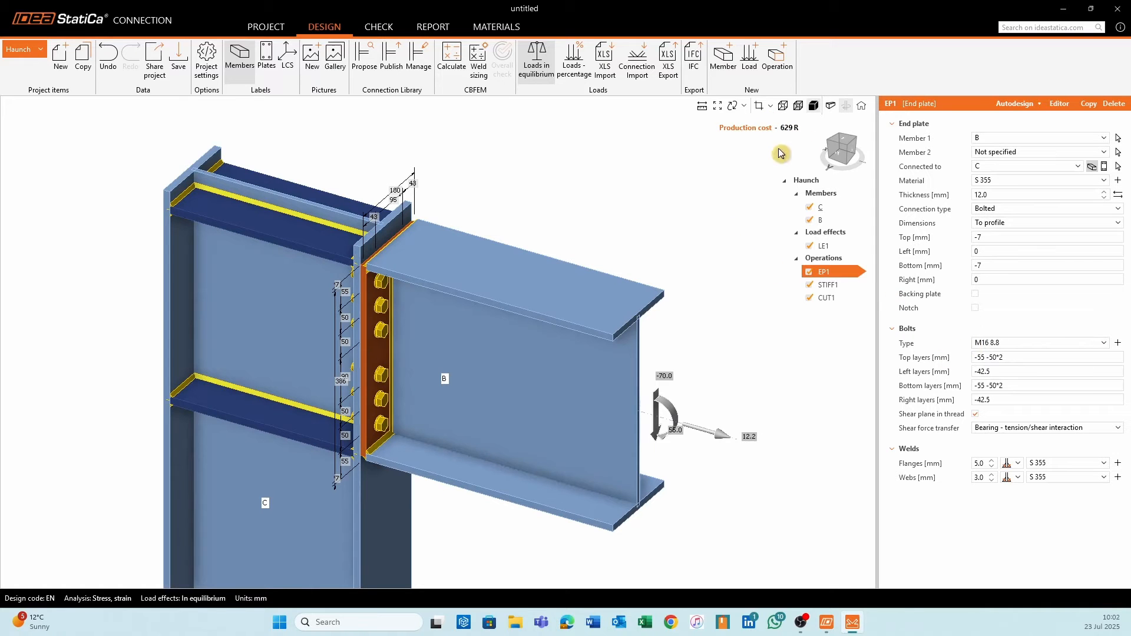
{"action": "middle_click_drag", "start_coordinate": [644, 260], "coordinate": [645, 258]}
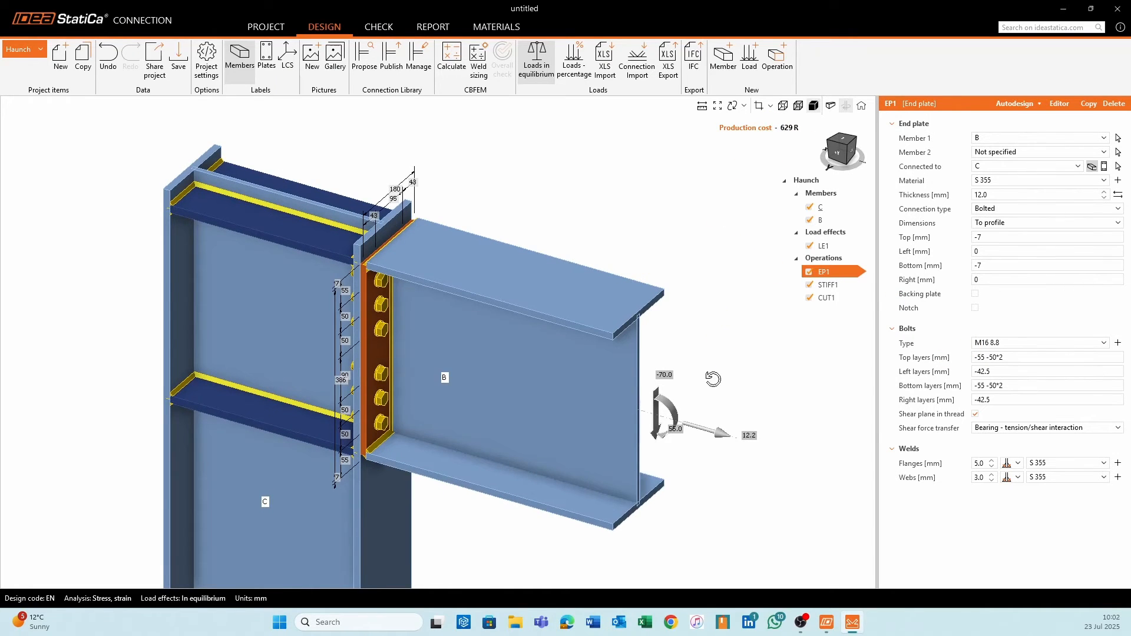
{"action": "right_click_drag", "start_coordinate": [719, 381], "coordinate": [382, 259]}
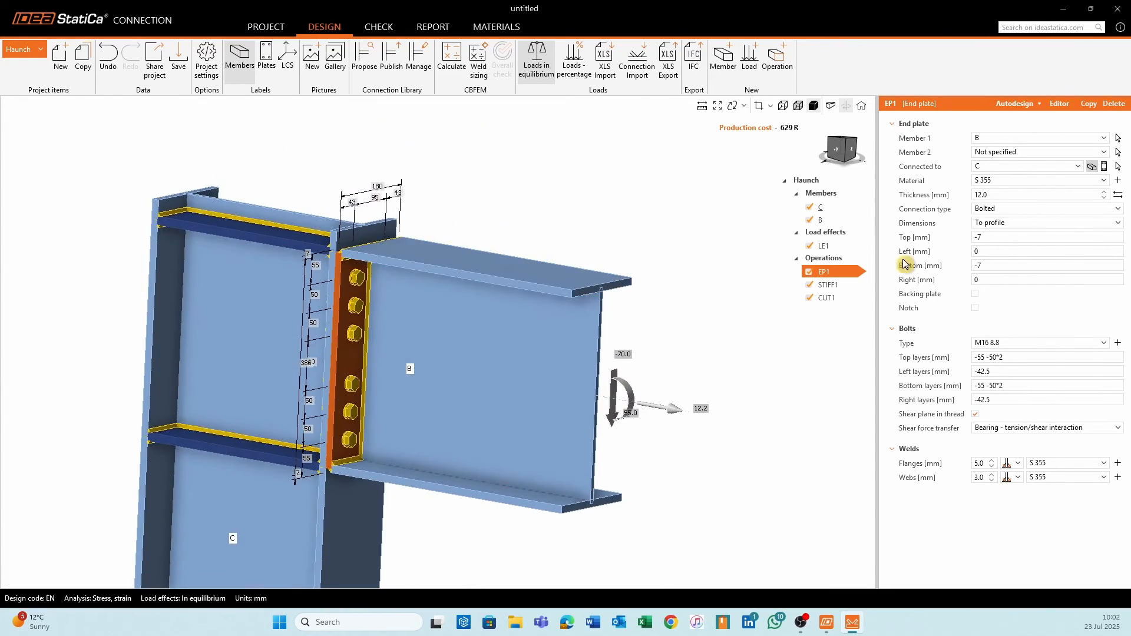
{"action": "left_click", "coordinate": [996, 237]}
{"action": "type", "text": "1"}
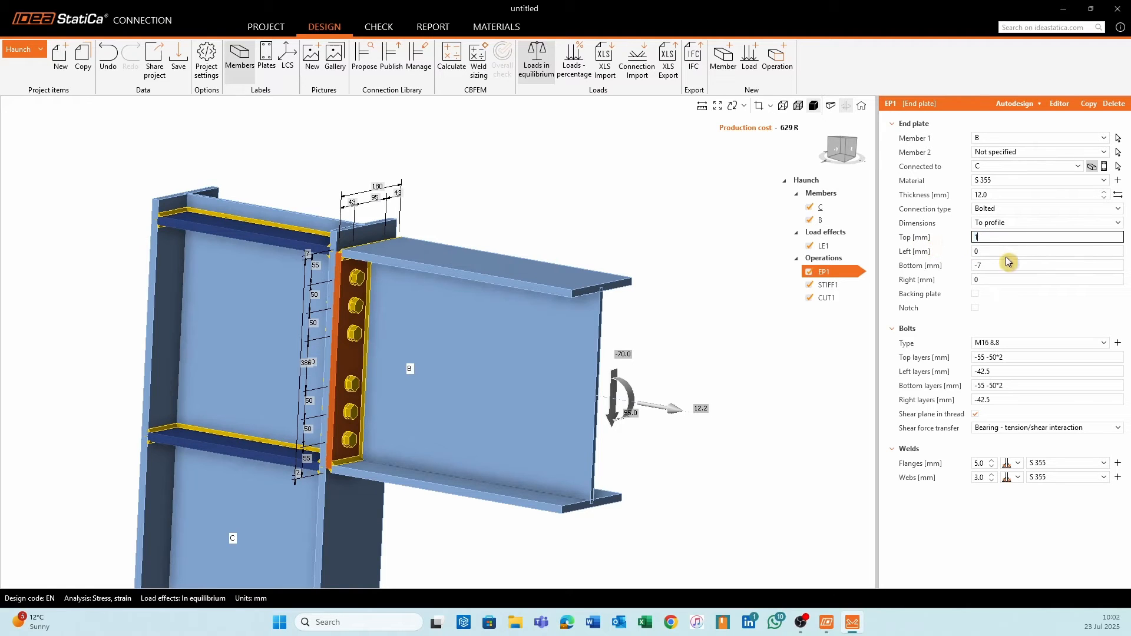
{"action": "type", "text": "0"}
{"action": "left_click", "coordinate": [989, 265]}
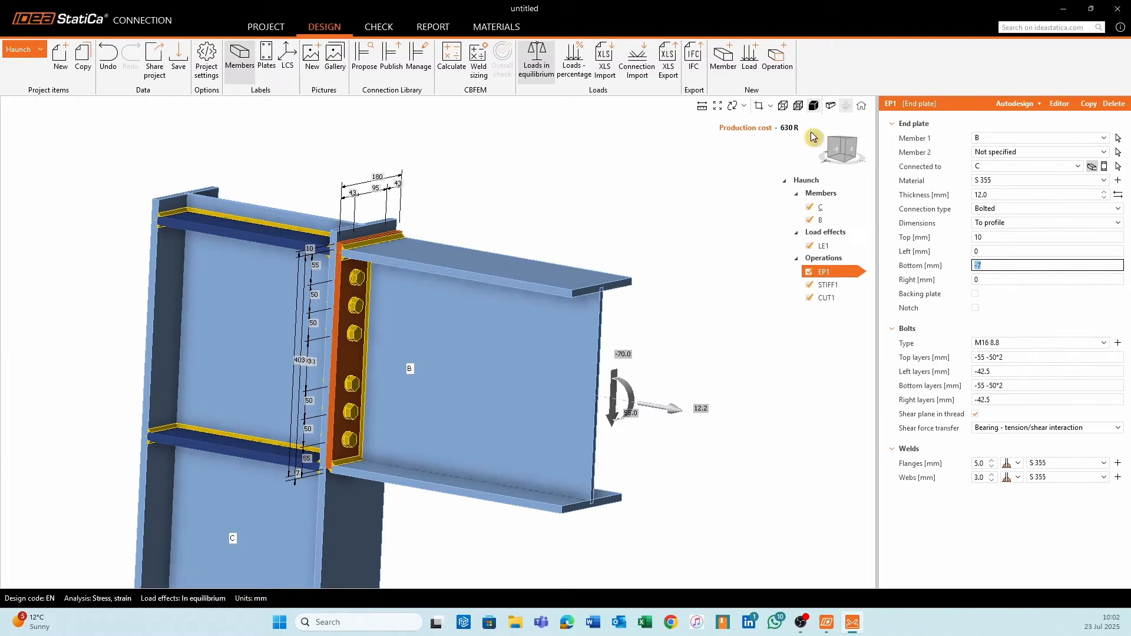
{"action": "type", "text": "10"}
{"action": "left_click", "coordinate": [967, 279]}
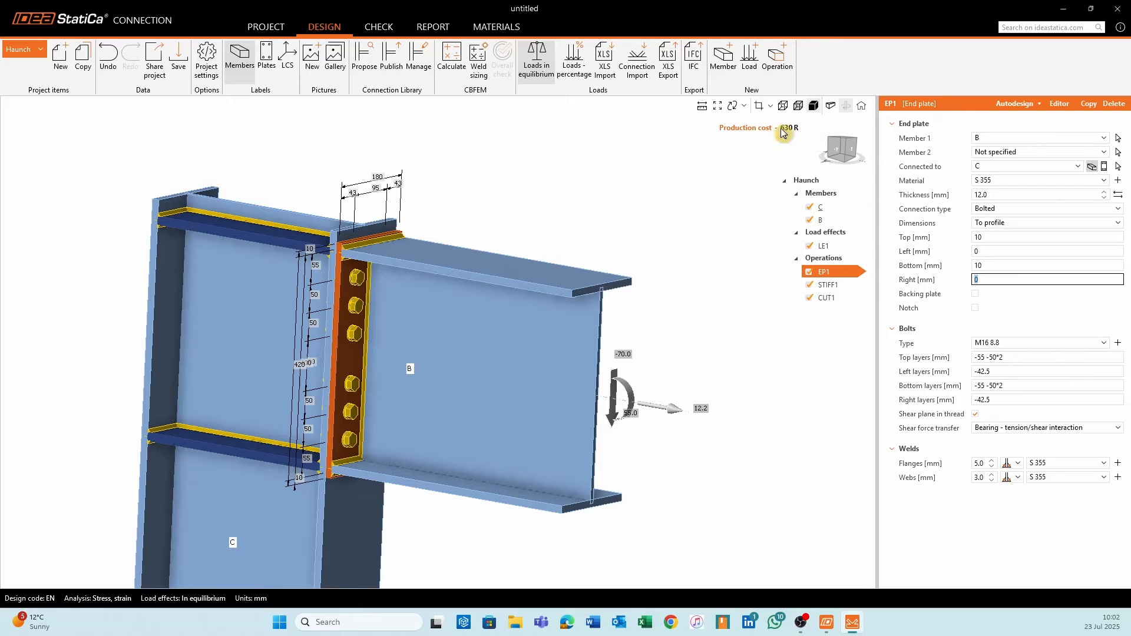
Set the thickness of both the end plate and the column stiffeners to 10 mm.
{"action": "middle_click_drag", "start_coordinate": [443, 227], "coordinate": [440, 251]}
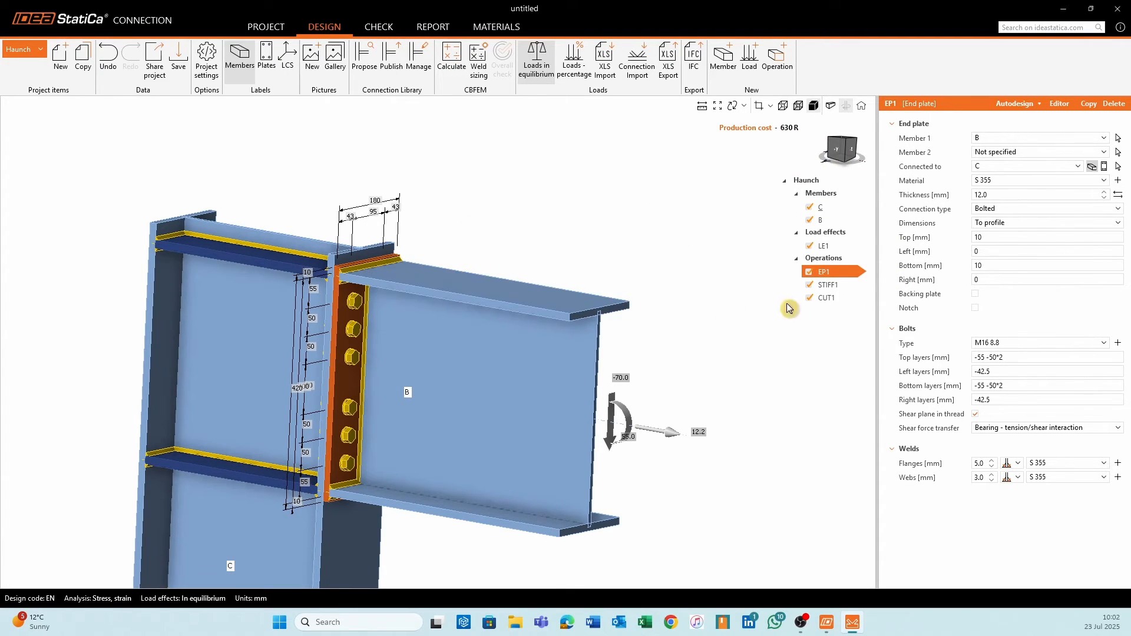
{"action": "left_click", "coordinate": [1019, 195]}
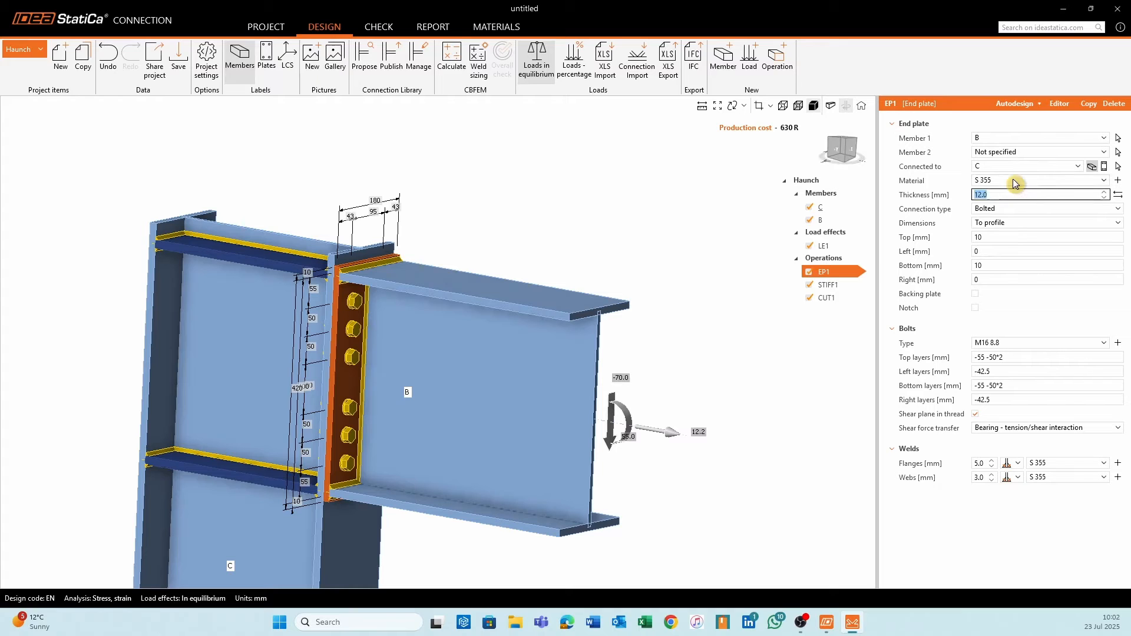
{"action": "key", "text": "Tab"}
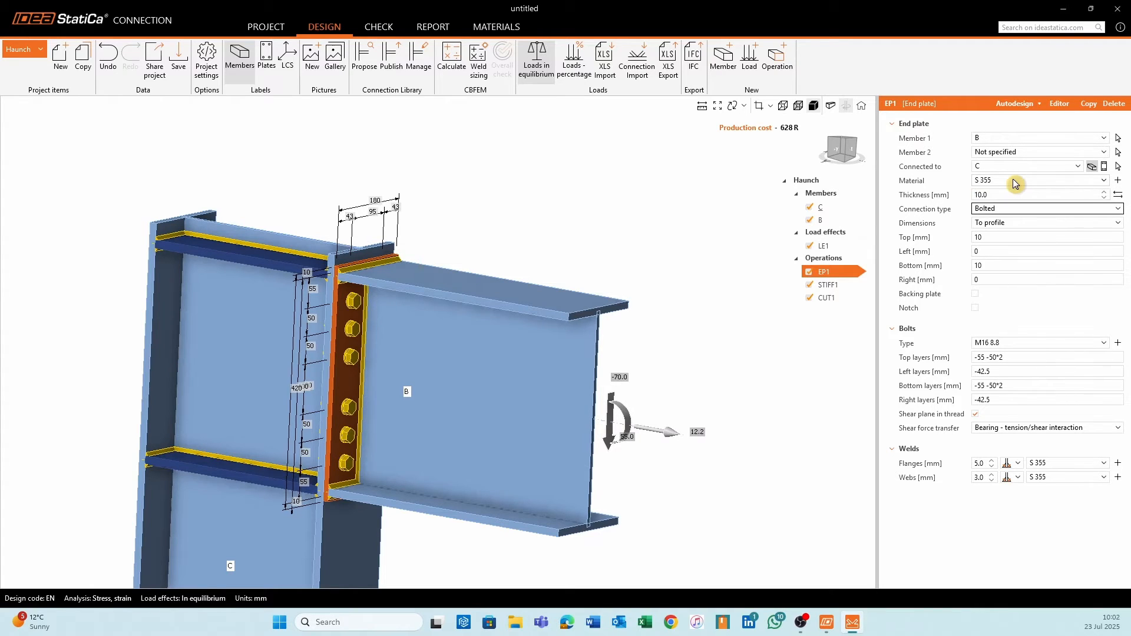
{"action": "left_click", "coordinate": [220, 255]}
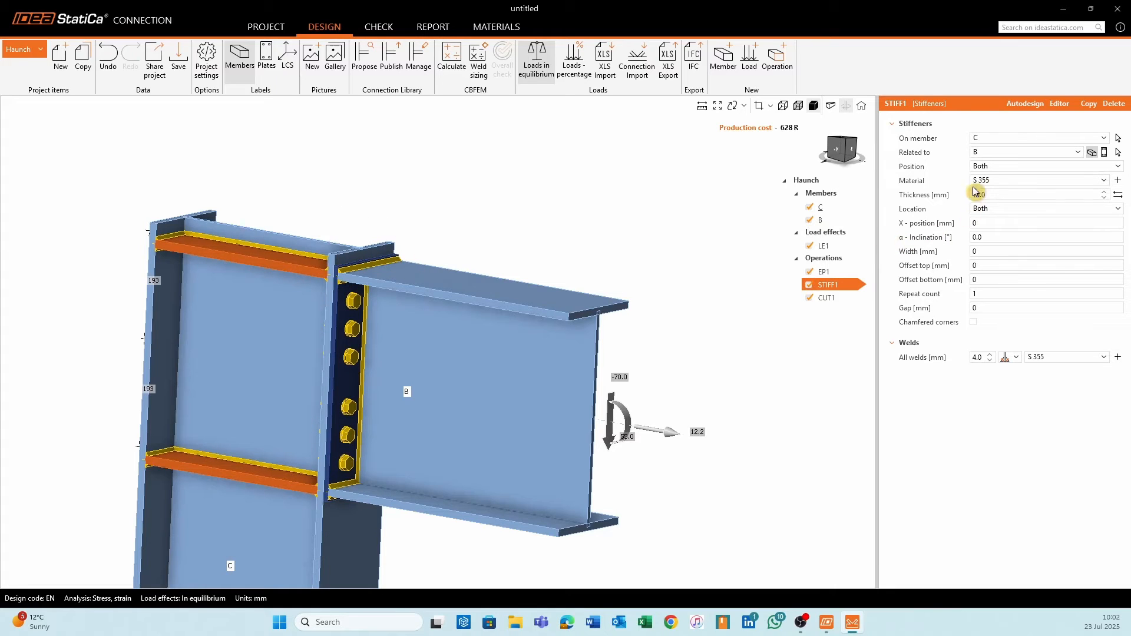
{"action": "left_click", "coordinate": [990, 195]}
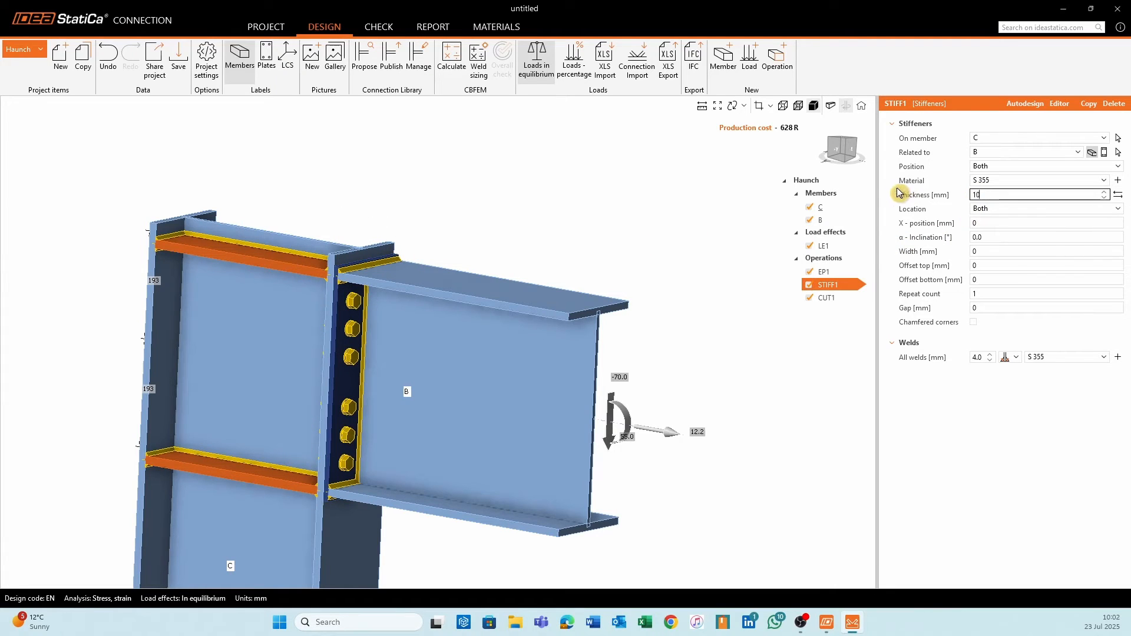
{"action": "key", "text": "Return"}
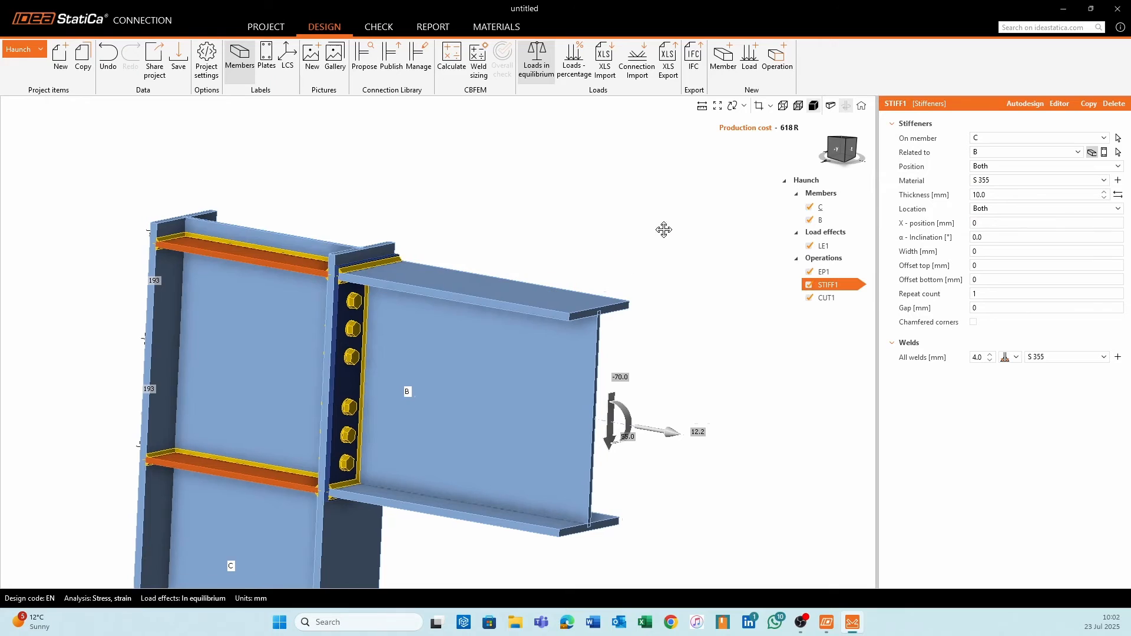
Set the column stiffener welds to 5 mm and increase the end plate's web weld size.
{"action": "left_click", "coordinate": [990, 355]}
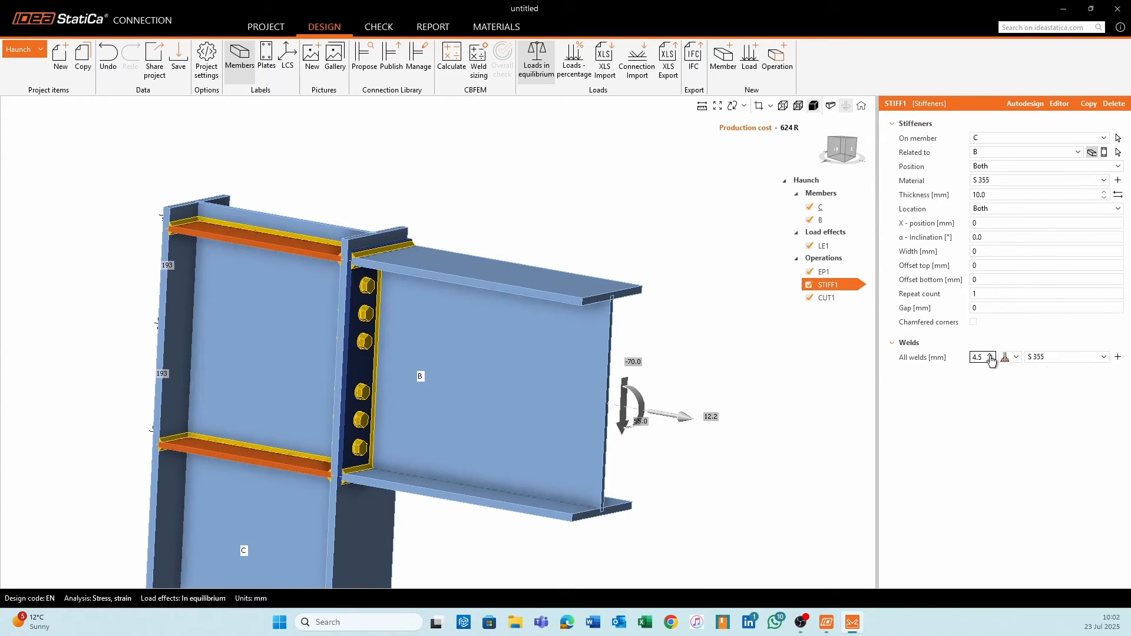
{"action": "left_click", "coordinate": [366, 298]}
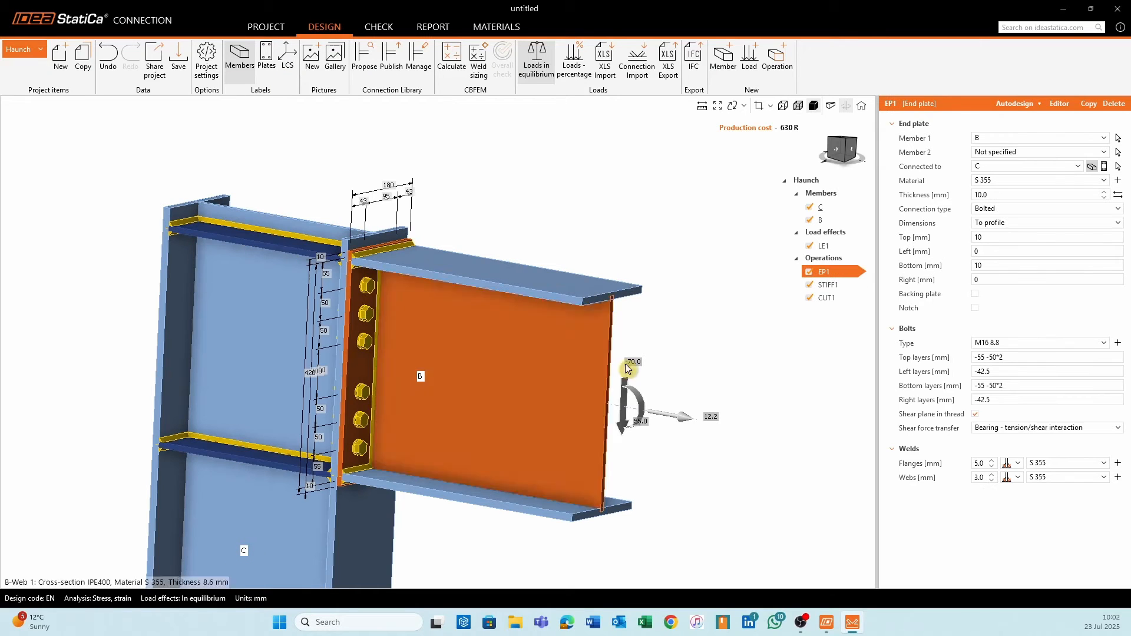
{"action": "left_click", "coordinate": [992, 475]}
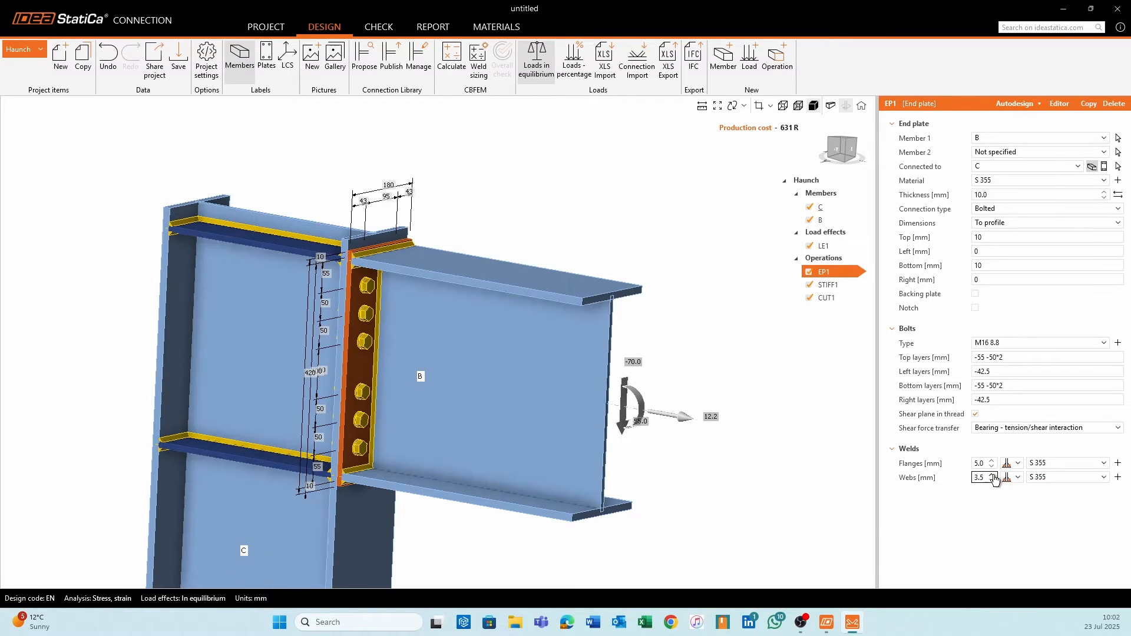
Calculate the connection under load effect LE1 and review the overall check of plates, bolts and welds.
{"action": "right_click_drag", "start_coordinate": [596, 364], "coordinate": [684, 222]}
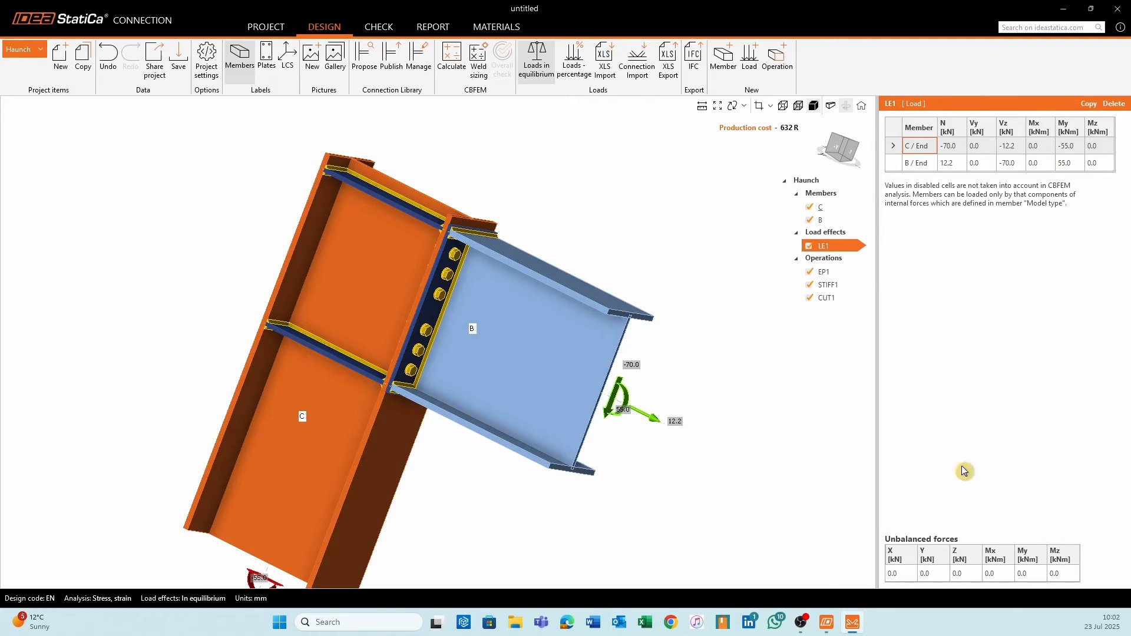
{"action": "middle_click_drag", "start_coordinate": [466, 173], "coordinate": [459, 194]}
{"action": "right_click_drag", "start_coordinate": [460, 193], "coordinate": [393, 186]}
{"action": "left_click", "coordinate": [450, 62]}
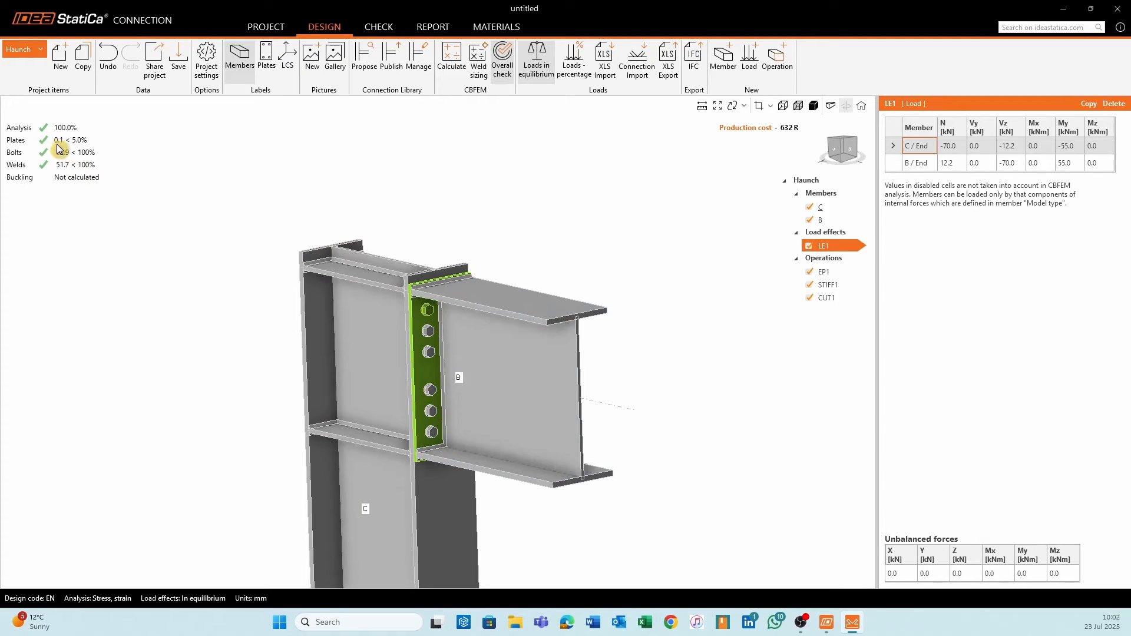
{"action": "middle_click_drag", "start_coordinate": [548, 230], "coordinate": [443, 211]}
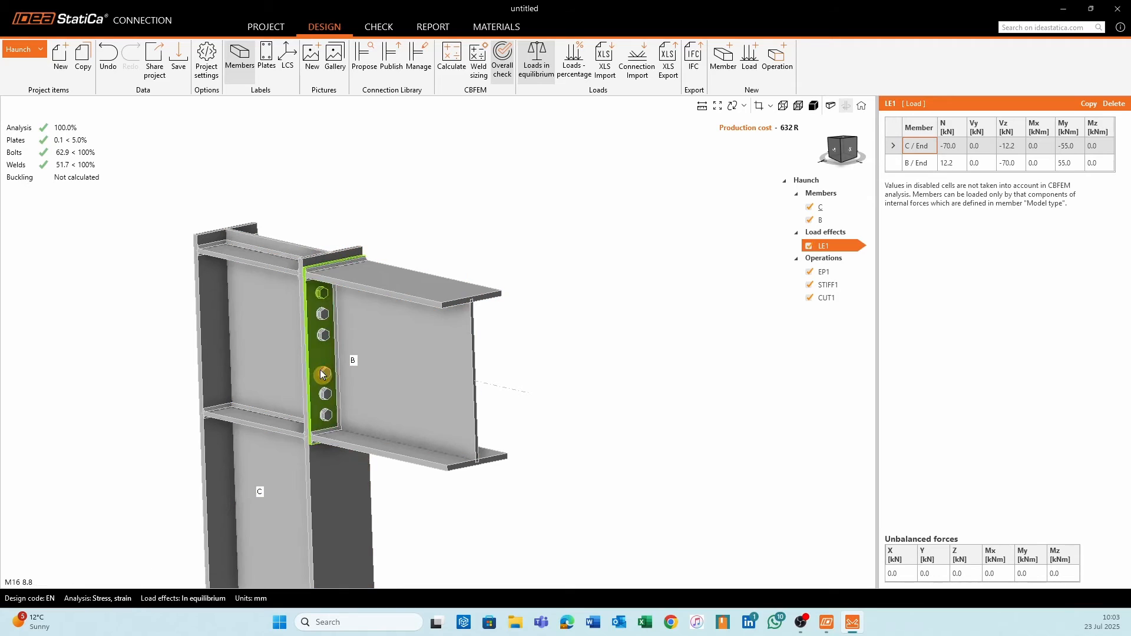
{"action": "middle_click_drag", "start_coordinate": [392, 225], "coordinate": [447, 205]}
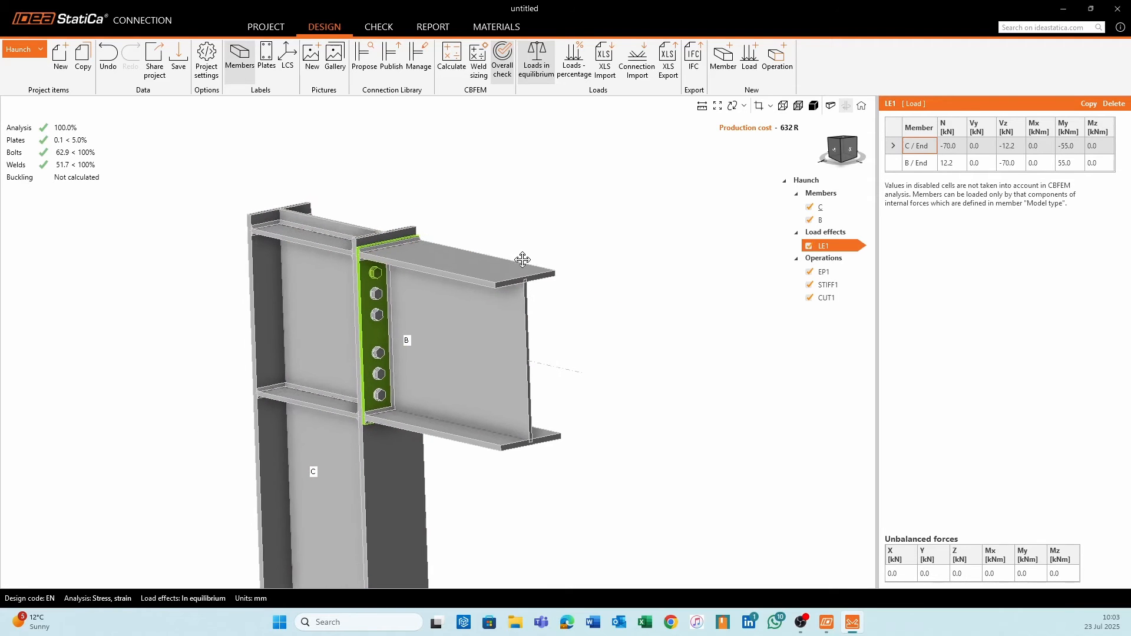
{"action": "mouse_move", "coordinate": [329, 318]}
{"action": "middle_mouse_down", "text": "ctrl"}
{"action": "mouse_move", "coordinate": [412, 326]}
{"action": "mouse_move", "coordinate": [323, 339]}
{"action": "middle_mouse_up", "text": "ctrl"}
{"action": "middle_click_drag", "start_coordinate": [523, 207], "coordinate": [512, 264]}
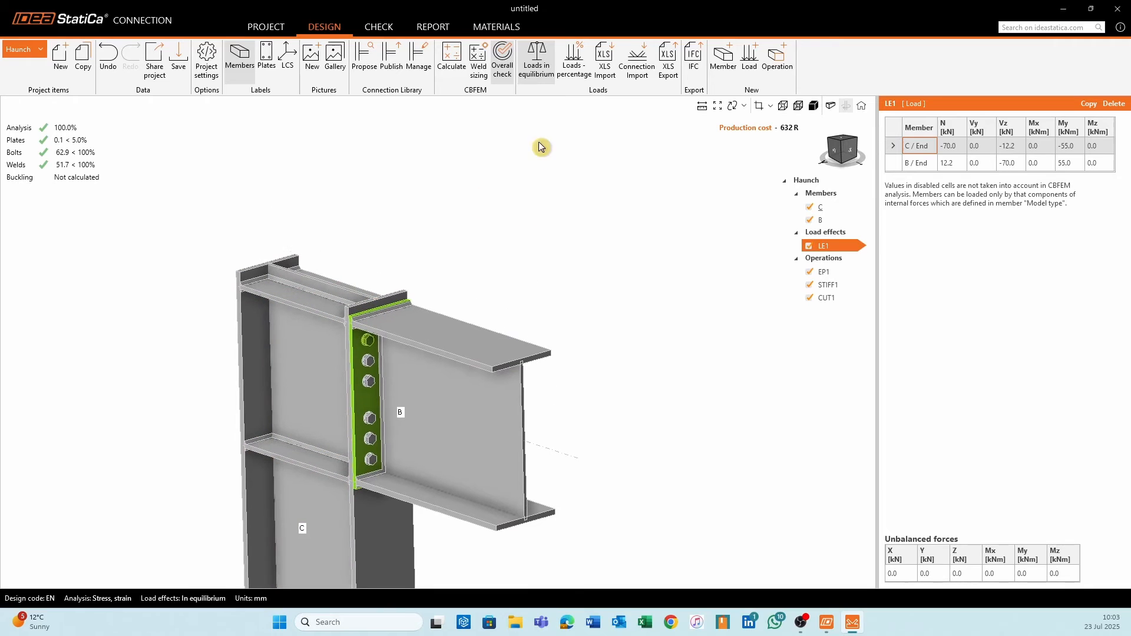
Display the equivalent stress results and examine the stress distribution around the end plate and bolts.
{"action": "left_click", "coordinate": [372, 27]}
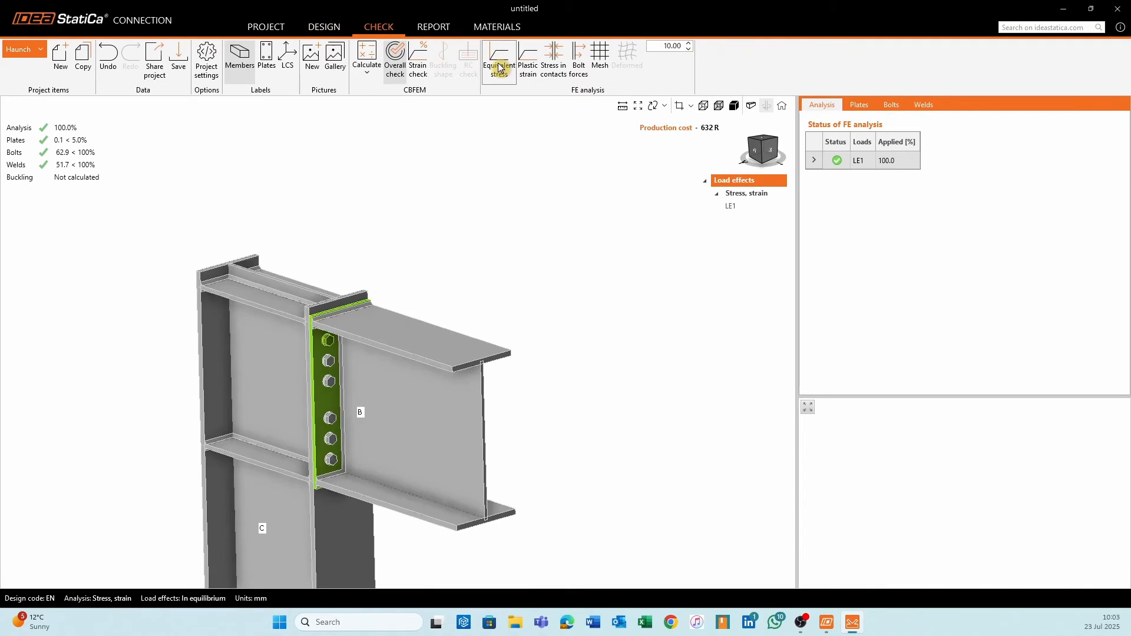
{"action": "left_click", "coordinate": [500, 67]}
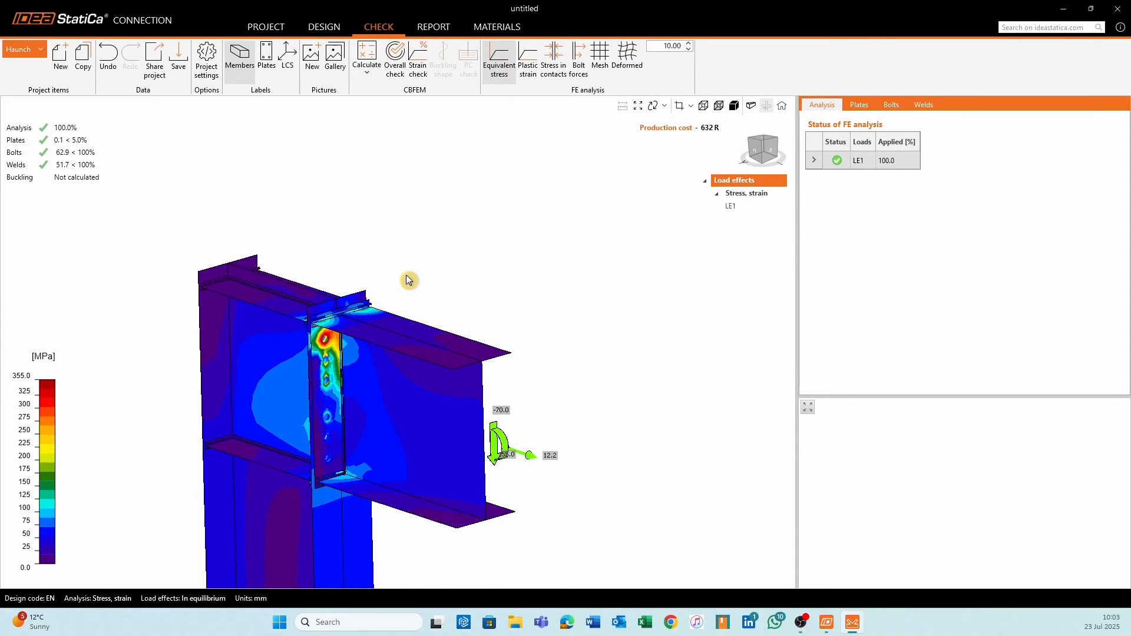
{"action": "right_click_drag", "start_coordinate": [408, 280], "coordinate": [207, 242]}
{"action": "right_click_drag", "start_coordinate": [398, 232], "coordinate": [383, 214]}
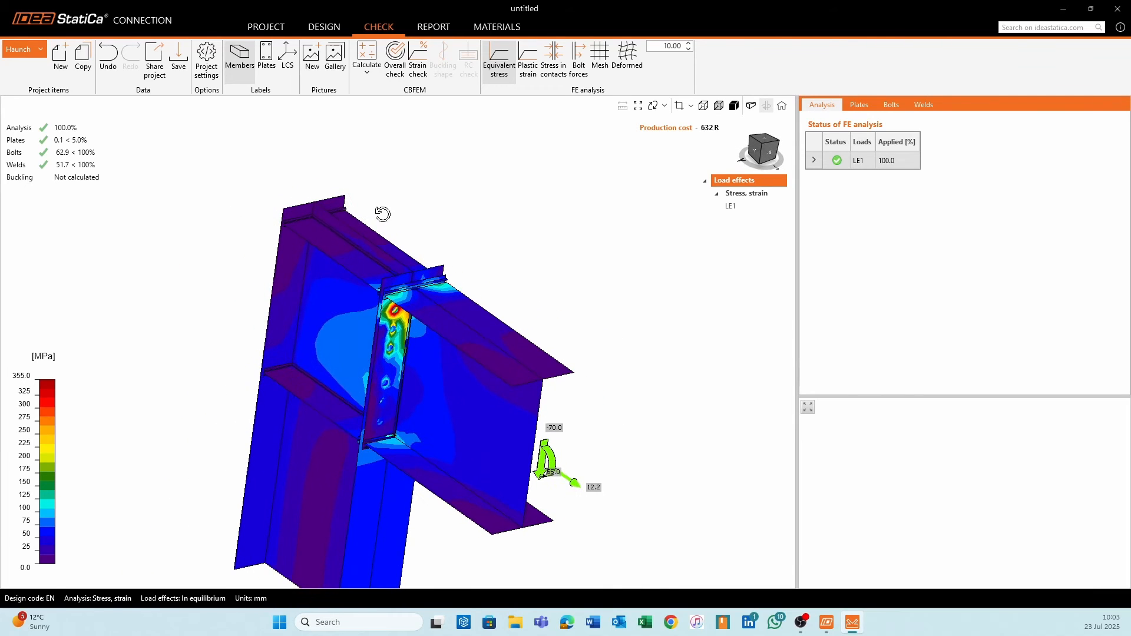
{"action": "right_click_drag", "start_coordinate": [349, 249], "coordinate": [373, 240]}
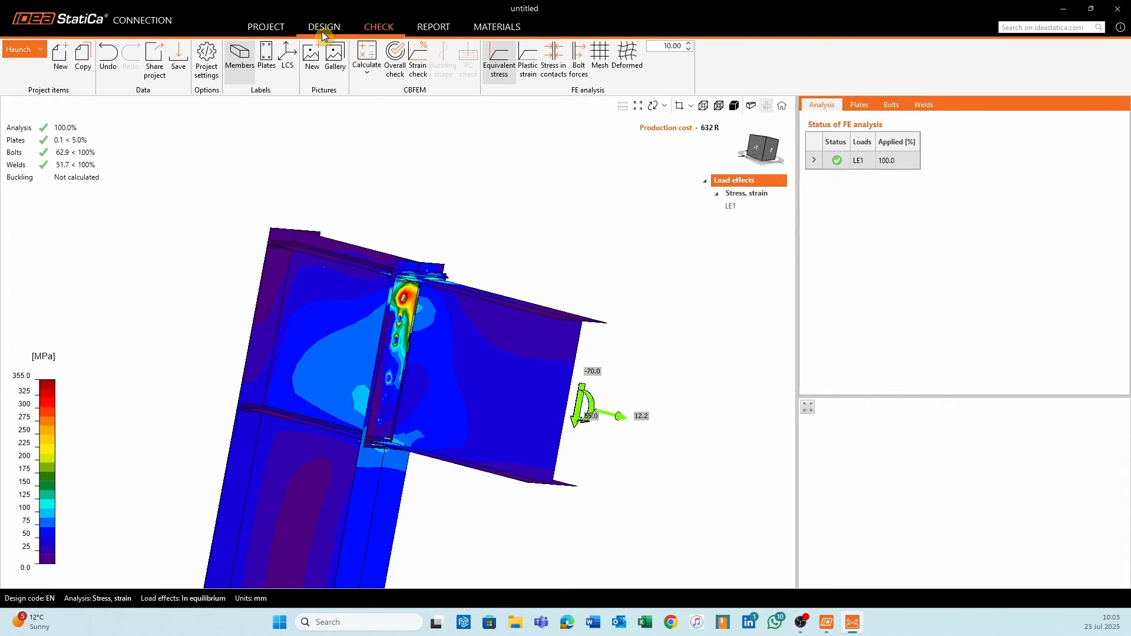
{"action": "scroll", "coordinate": [425, 374], "scroll_direction": "up", "scroll_amount": 2}
{"action": "middle_click_drag", "start_coordinate": [425, 373], "coordinate": [395, 373]}
{"action": "middle_click_drag", "start_coordinate": [446, 366], "coordinate": [416, 387], "text": "ctrl"}
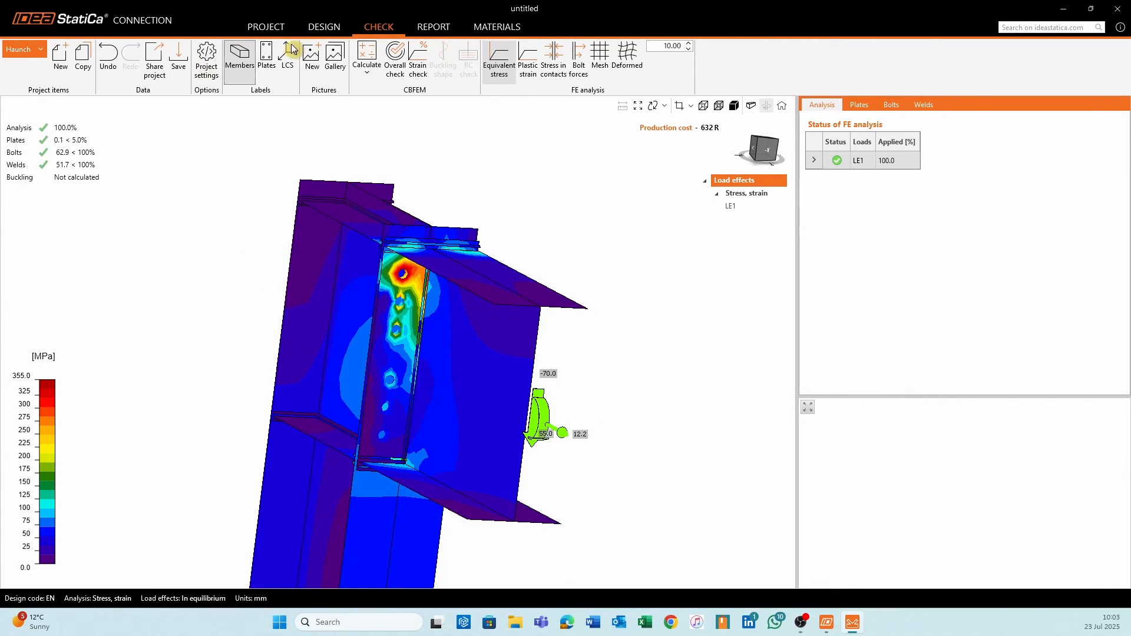
Return to the design model and delete the stiffener operation STIFF1 from the column.
{"action": "left_click", "coordinate": [331, 31]}
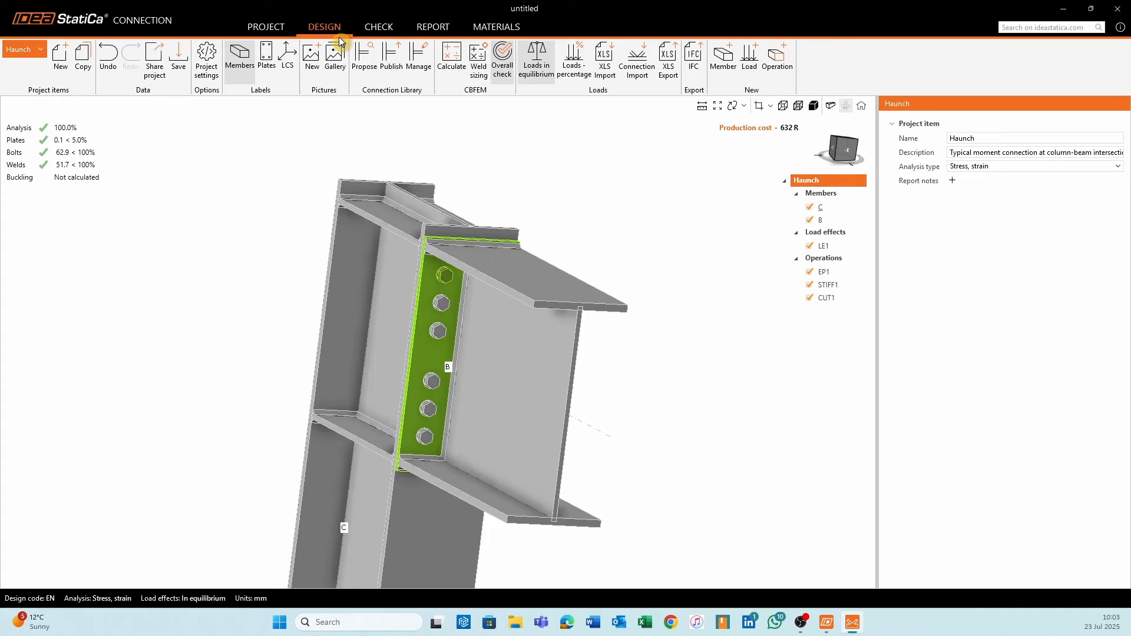
{"action": "left_click", "coordinate": [827, 285]}
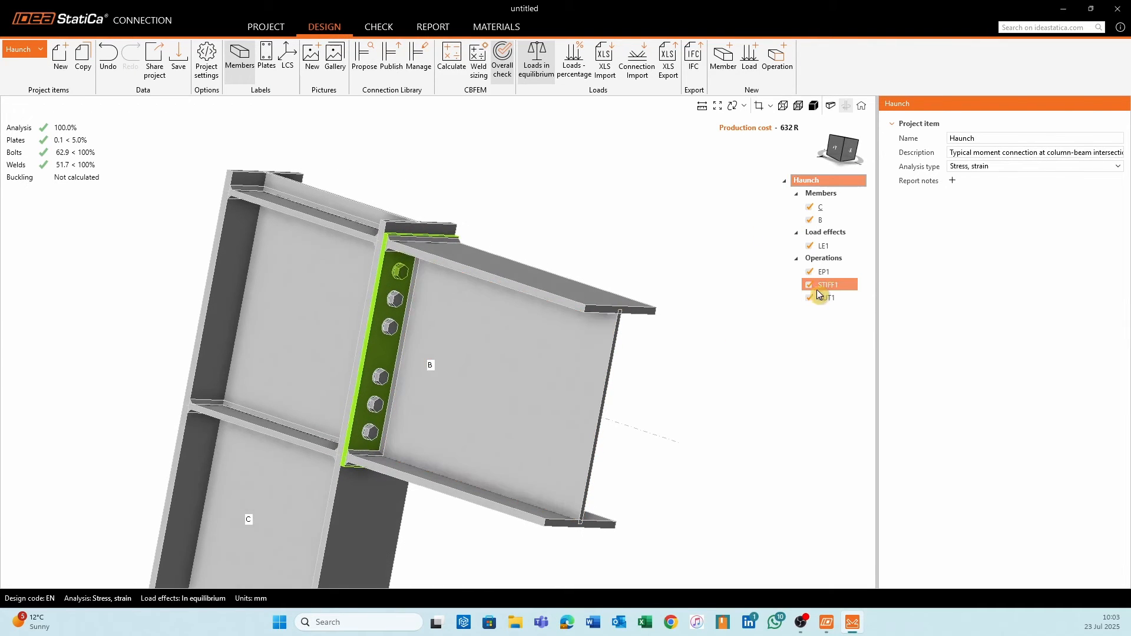
{"action": "right_click", "coordinate": [831, 289]}
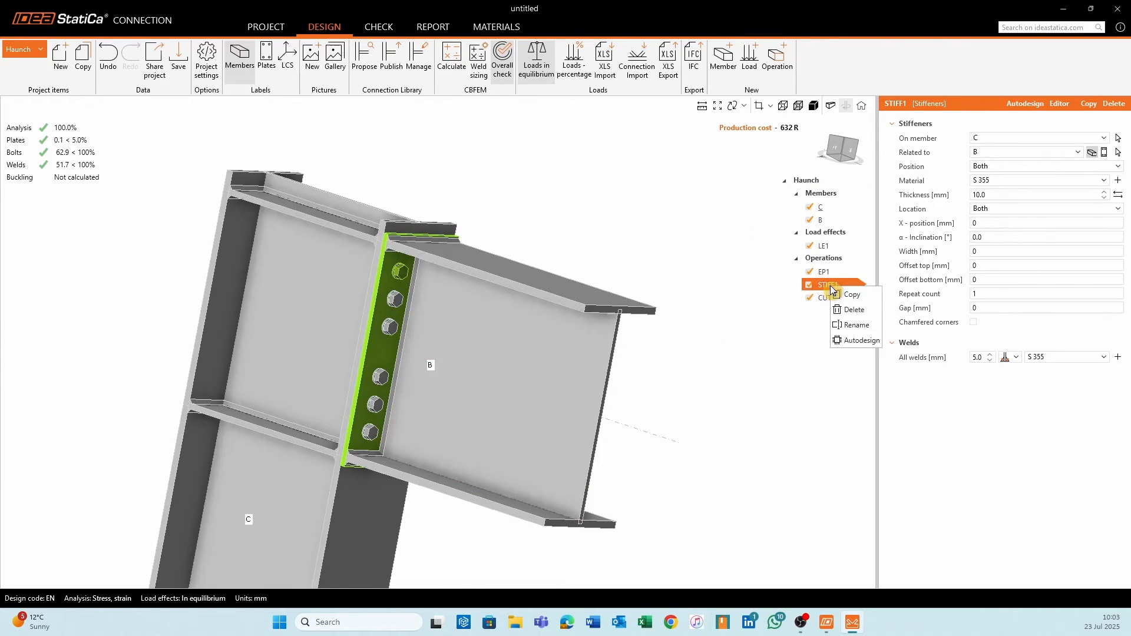
{"action": "left_click", "coordinate": [858, 311]}
Add a new stiffener operation on column C and set its location to End to form a lid plate.
{"action": "right_click_drag", "start_coordinate": [567, 233], "coordinate": [327, 240]}
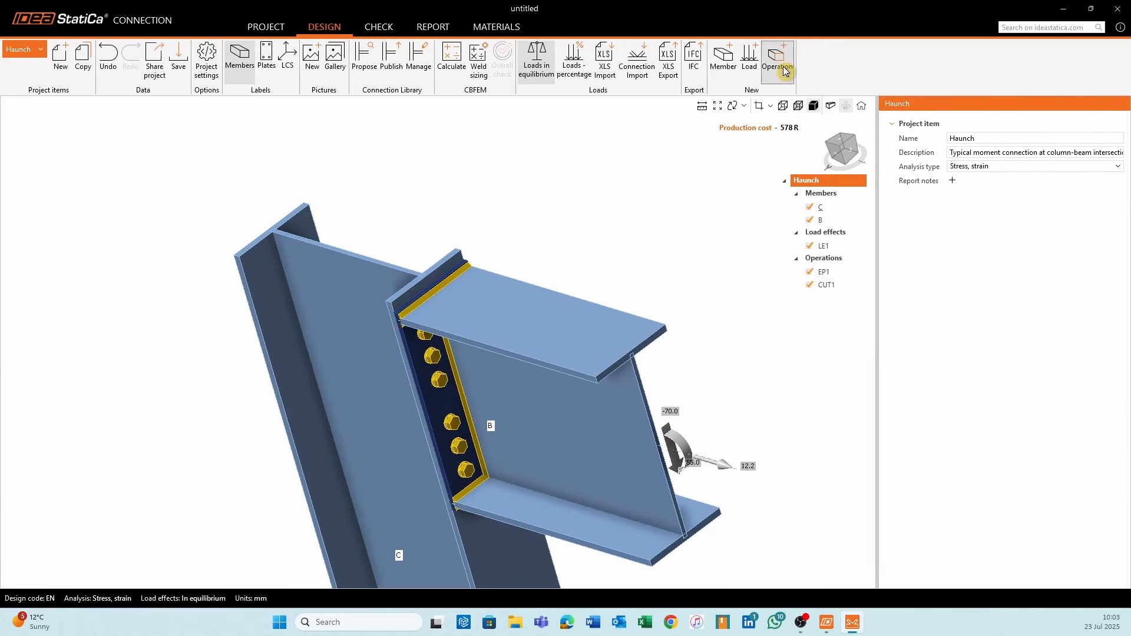
{"action": "left_click", "coordinate": [777, 56]}
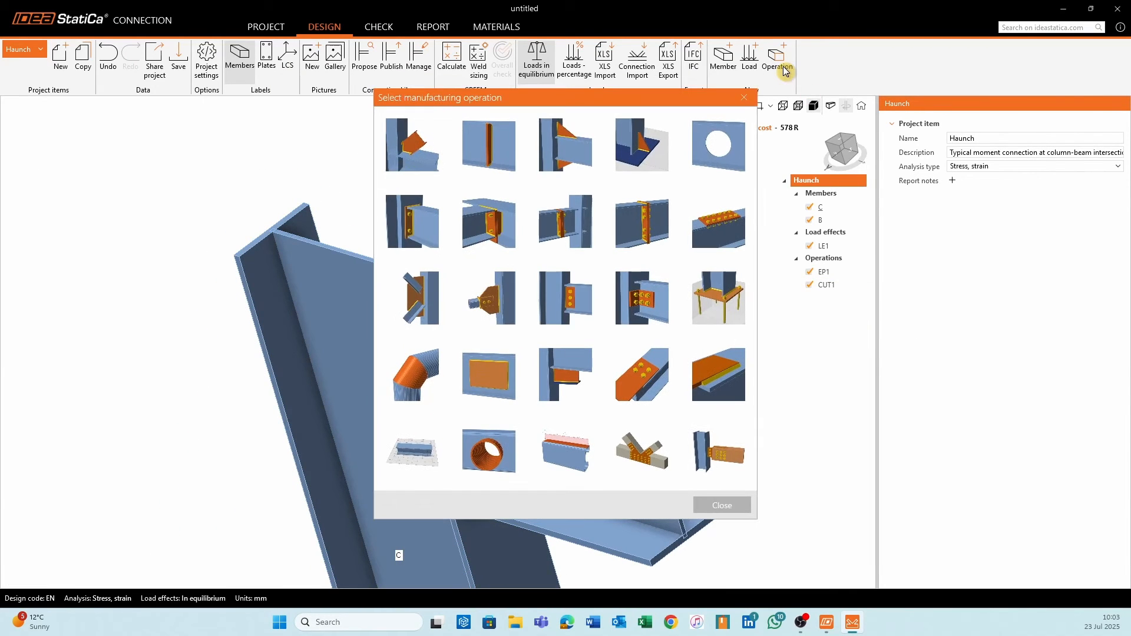
{"action": "left_click", "coordinate": [488, 138]}
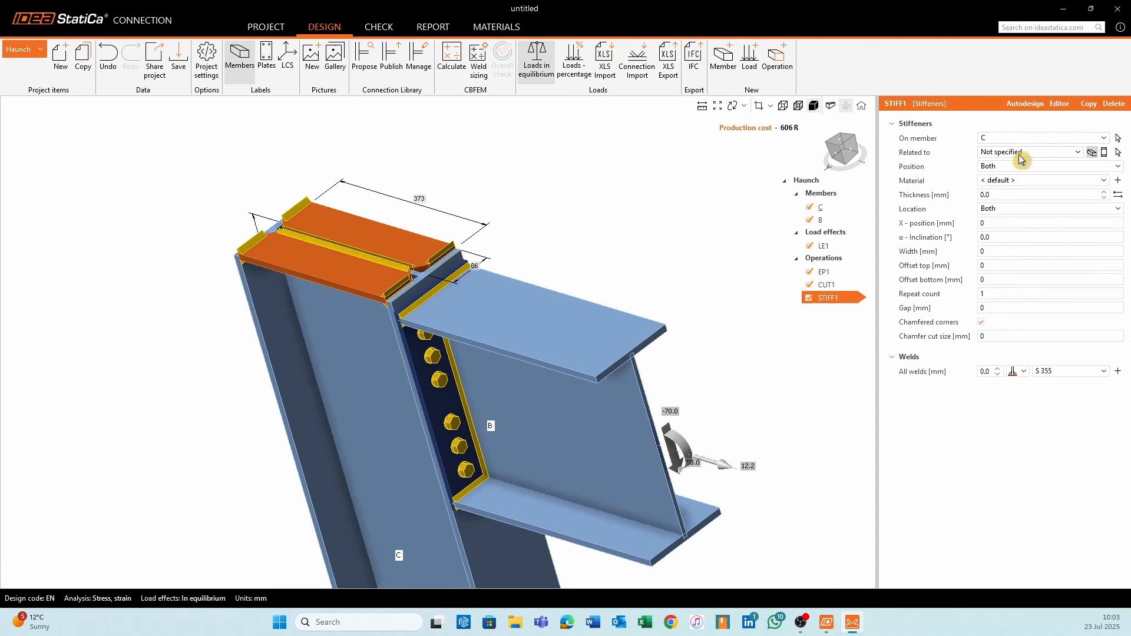
{"action": "left_click", "coordinate": [1036, 165]}
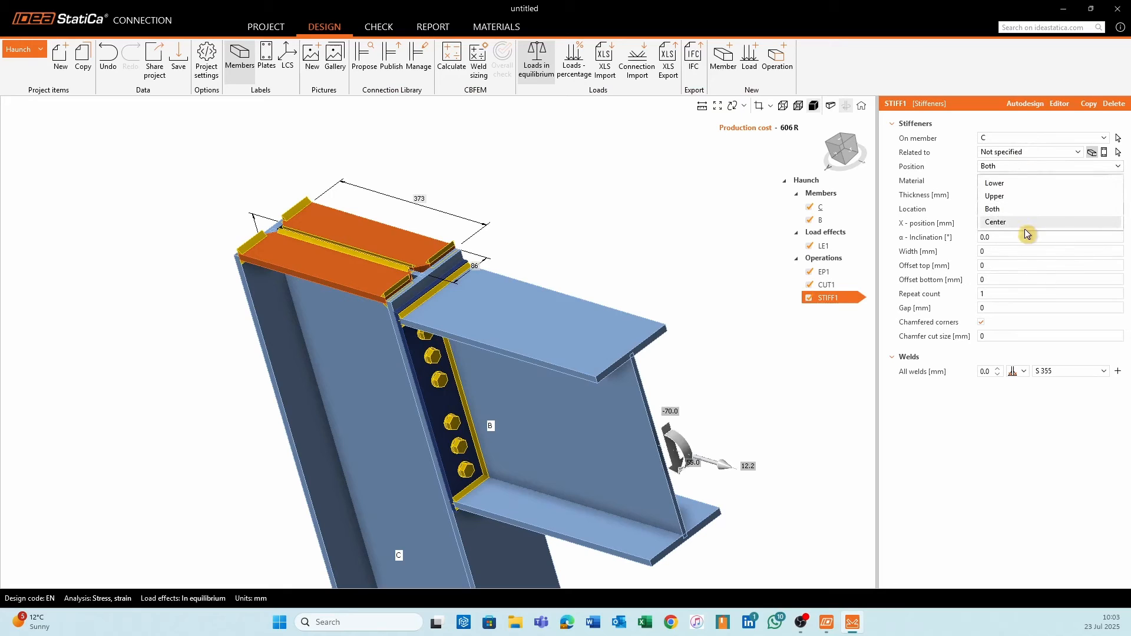
{"action": "left_click", "coordinate": [1039, 169]}
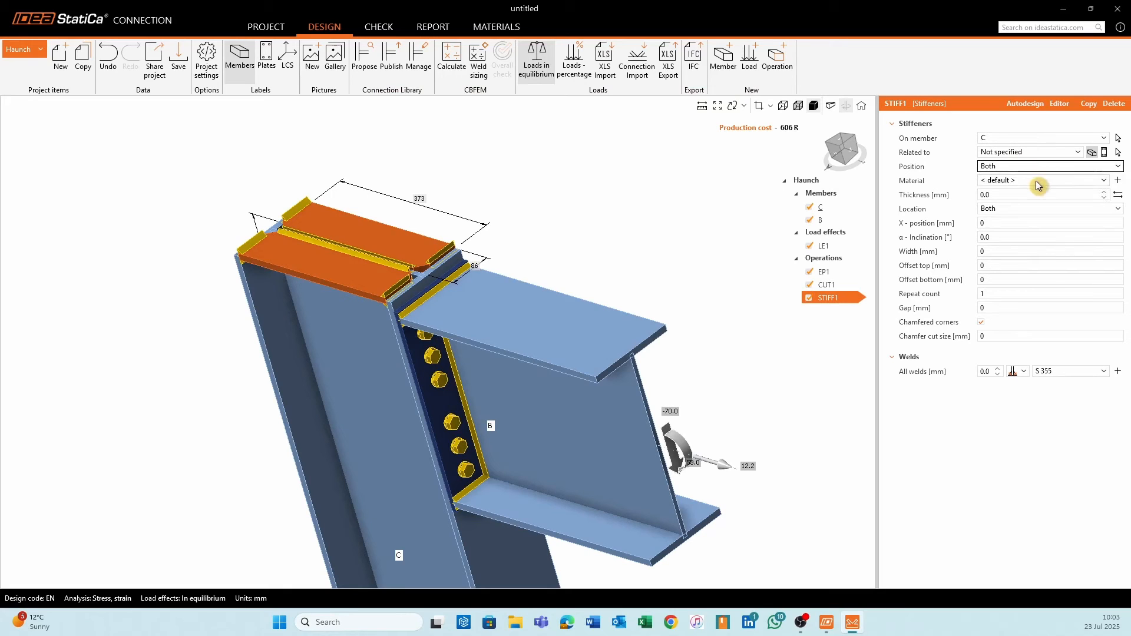
{"action": "left_click", "coordinate": [1023, 211]}
{"action": "left_click", "coordinate": [1002, 265]}
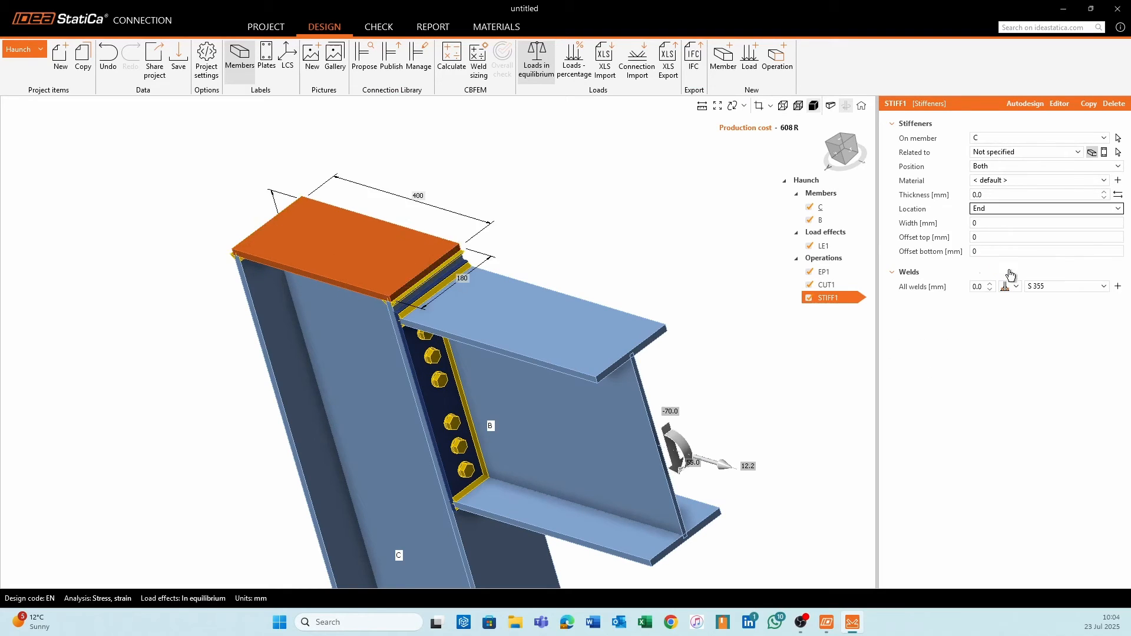
Give the column's lid plate 5 mm front-side fillet welds and a thickness of 10 mm.
{"action": "right_click_drag", "start_coordinate": [609, 261], "coordinate": [422, 187]}
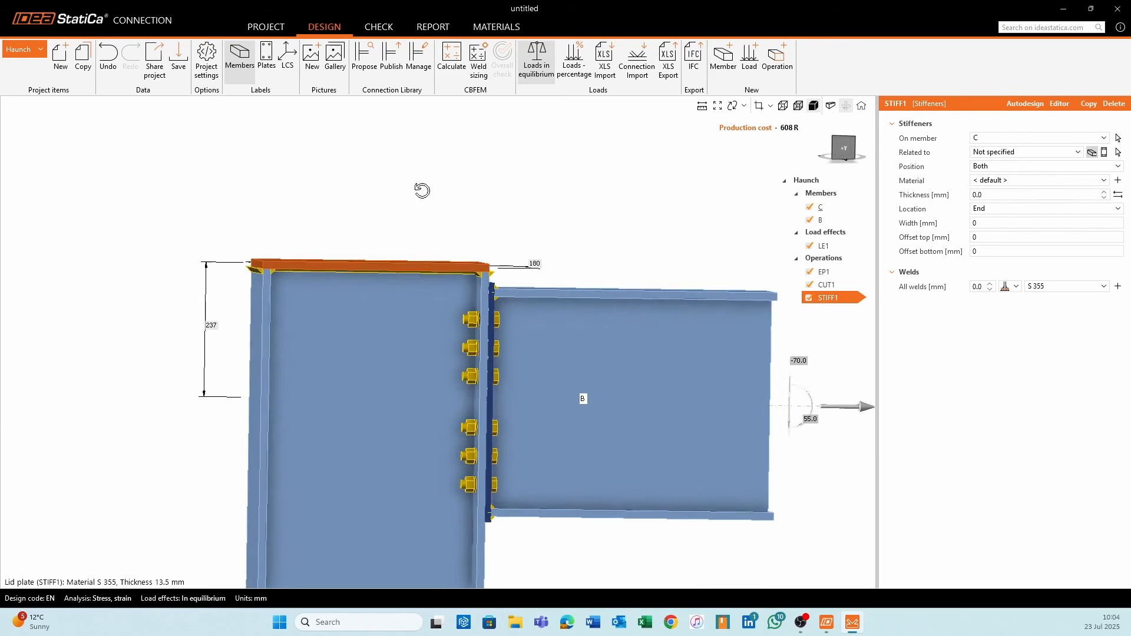
{"action": "left_click", "coordinate": [1017, 287]}
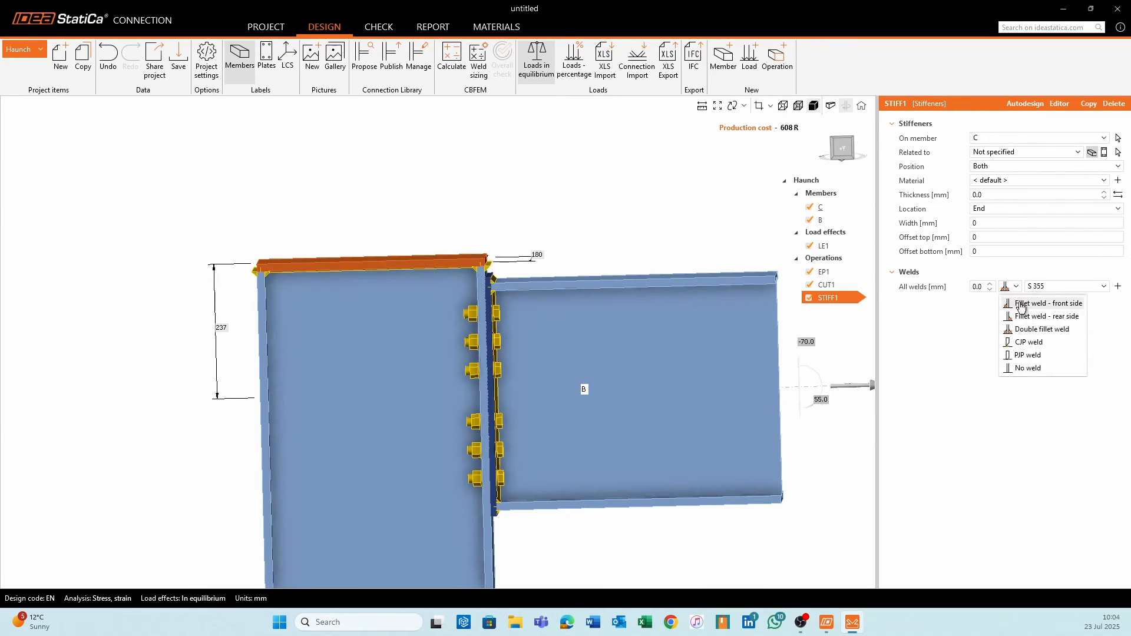
{"action": "left_click", "coordinate": [1022, 307]}
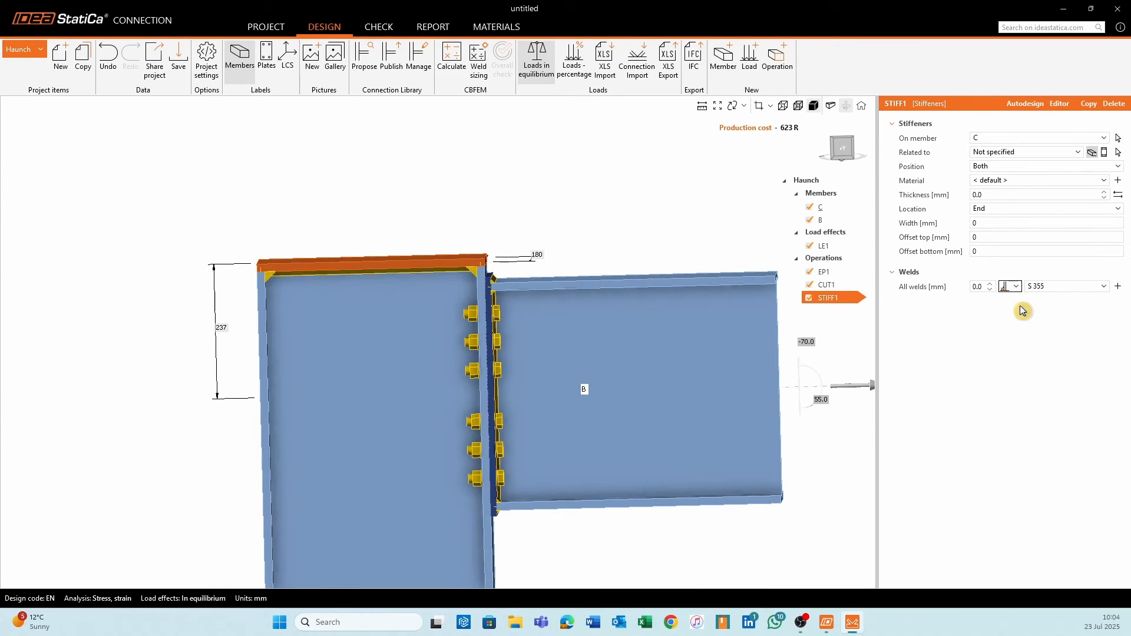
{"action": "left_click", "coordinate": [992, 284]}
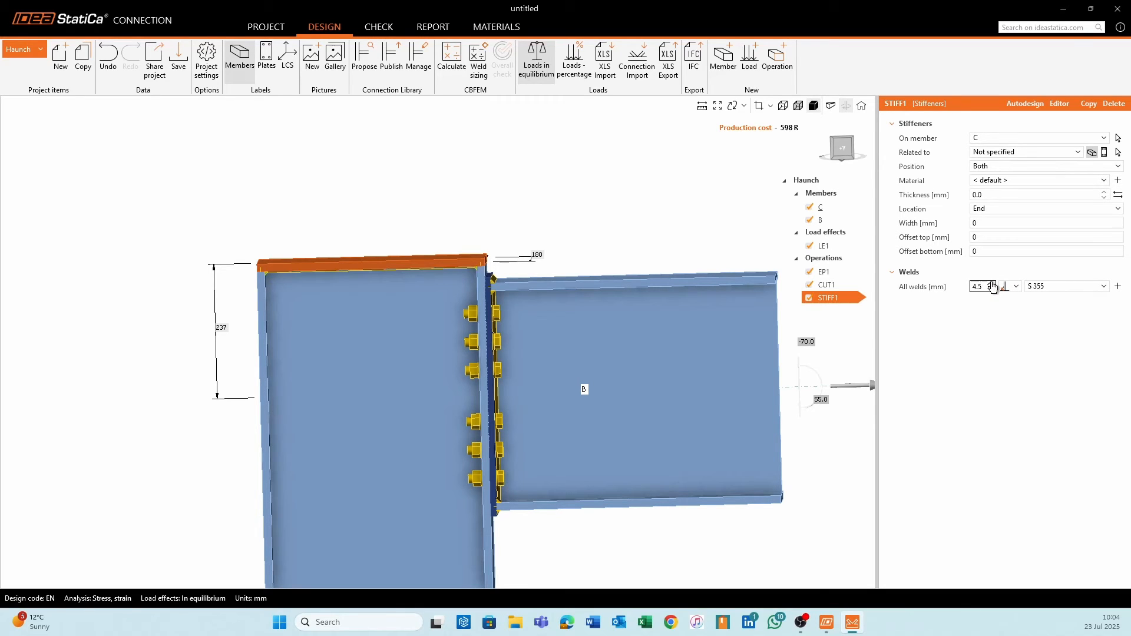
{"action": "right_click_drag", "start_coordinate": [670, 218], "coordinate": [677, 260]}
{"action": "left_click_drag", "start_coordinate": [1021, 194], "coordinate": [961, 199]}
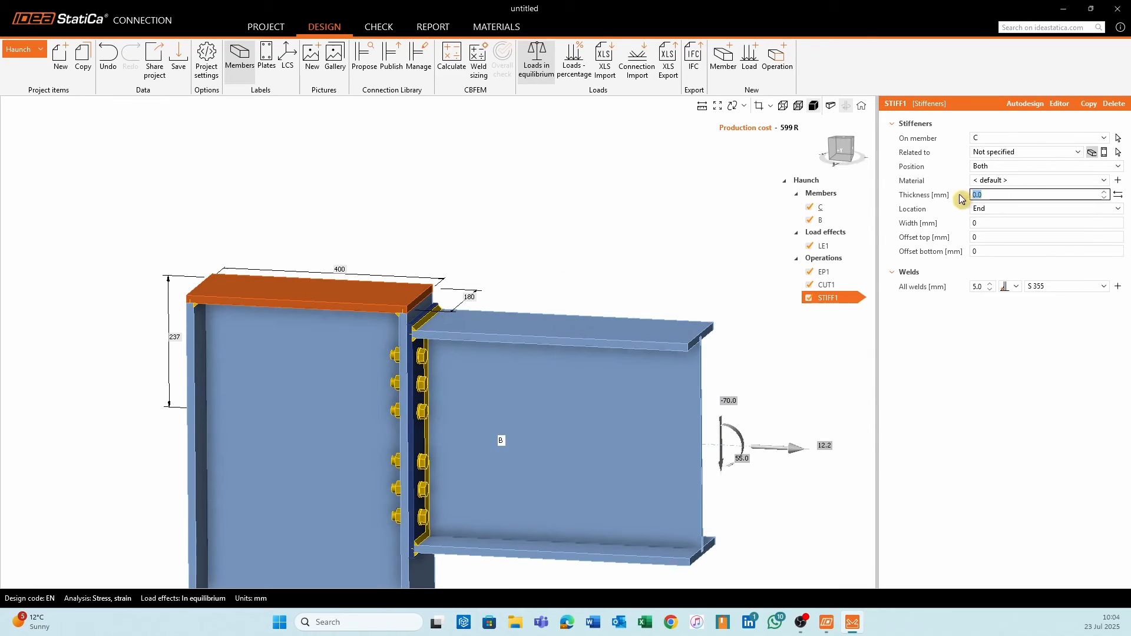
{"action": "type", "text": "10"}
{"action": "right_click_drag", "start_coordinate": [660, 222], "coordinate": [473, 392]}
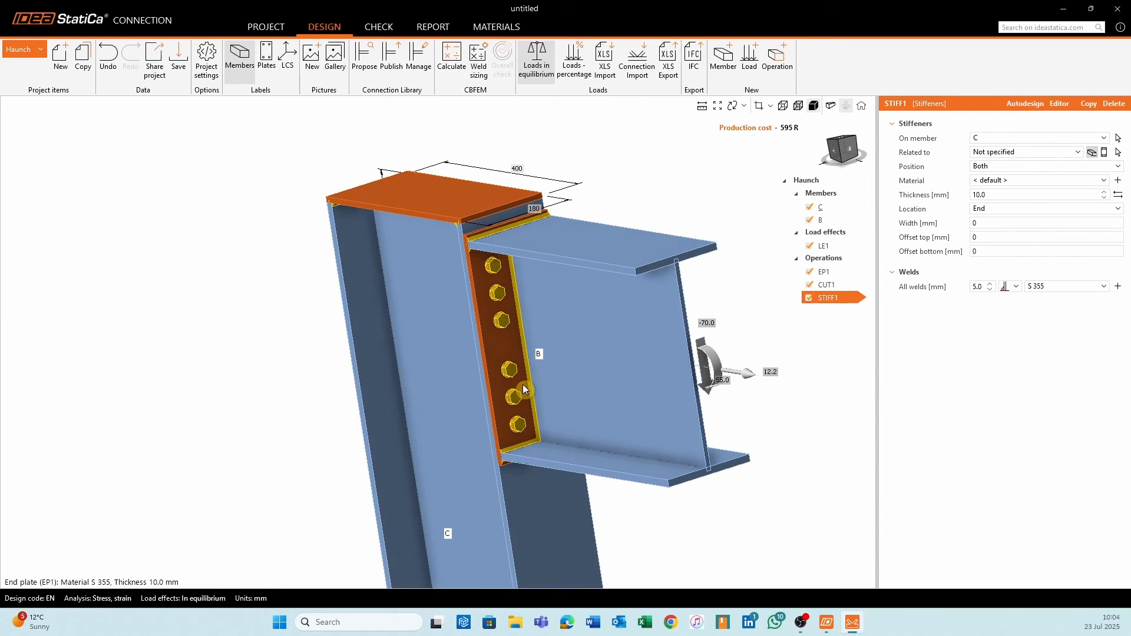
Reduce the end plate's bottom bolt layers to a single row at -55 mm and calculate the connection.
{"action": "left_click", "coordinate": [838, 271]}
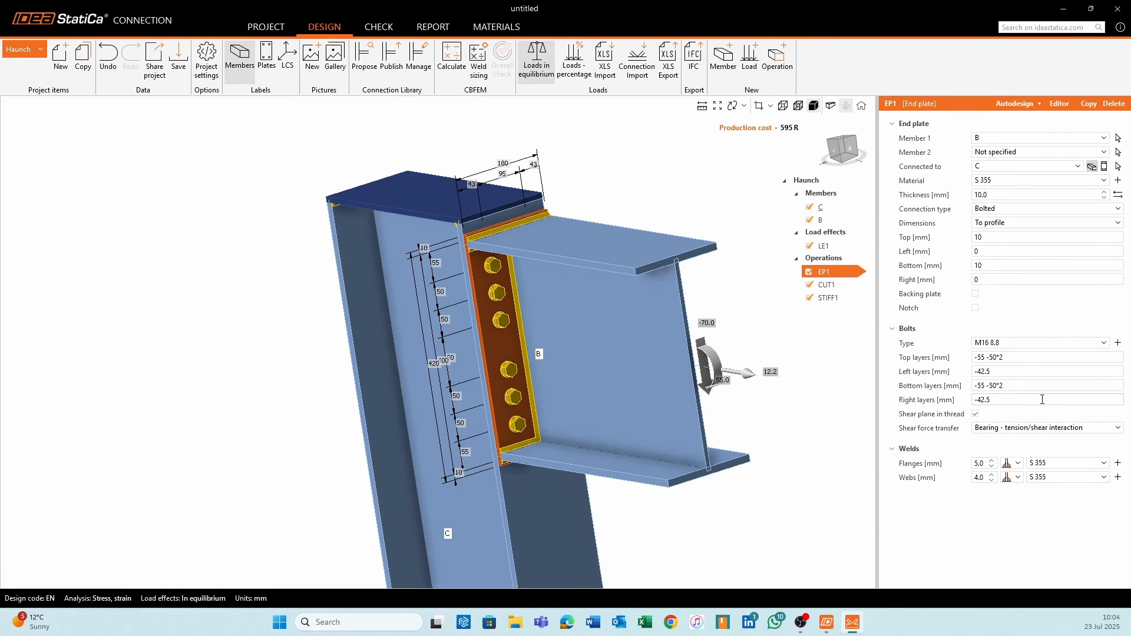
{"action": "left_click", "coordinate": [1020, 386]}
{"action": "key", "text": "Tab"}
{"action": "type", "text": "-43"}
{"action": "right_click_drag", "start_coordinate": [627, 188], "coordinate": [624, 249]}
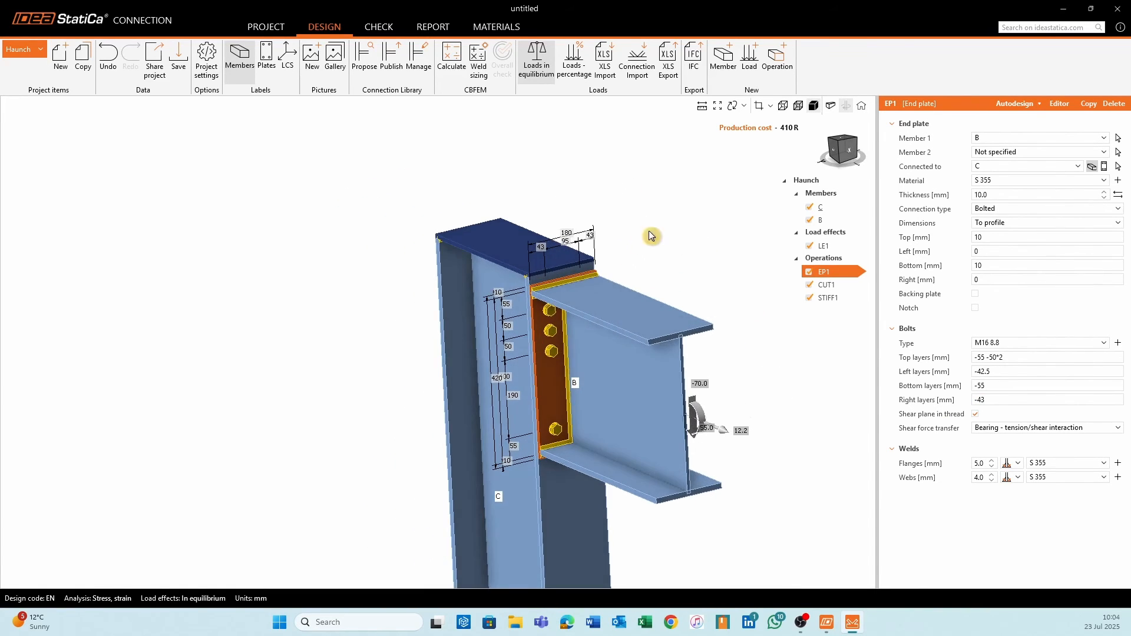
{"action": "left_click", "coordinate": [451, 73]}
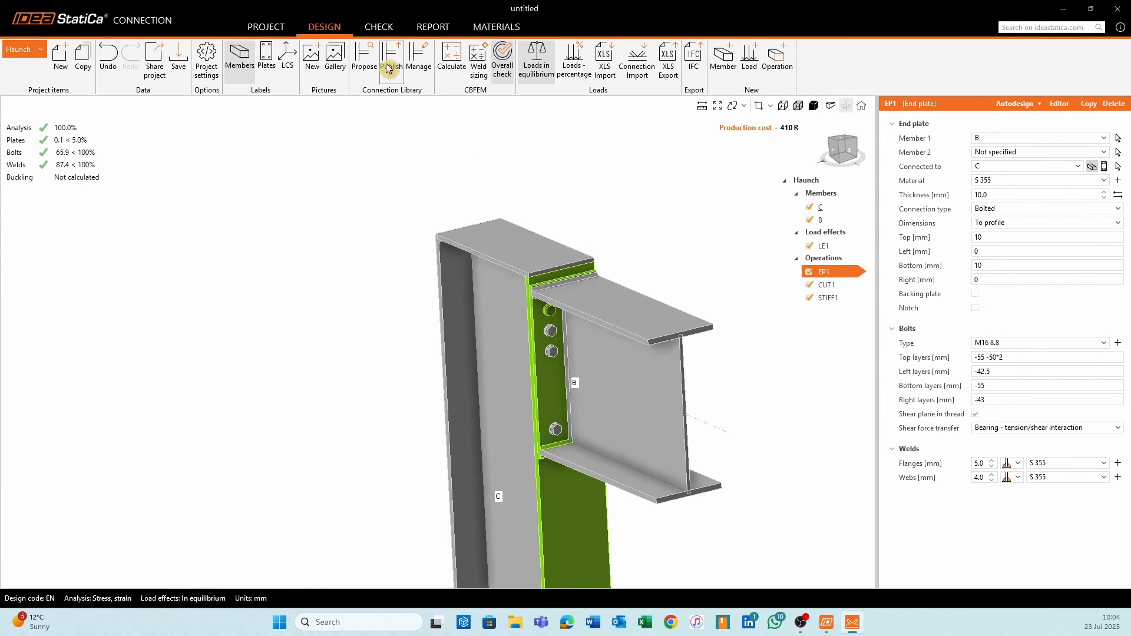
Delete the lid plate operation STIFF1 from the top of the column.
{"action": "left_click", "coordinate": [830, 297]}
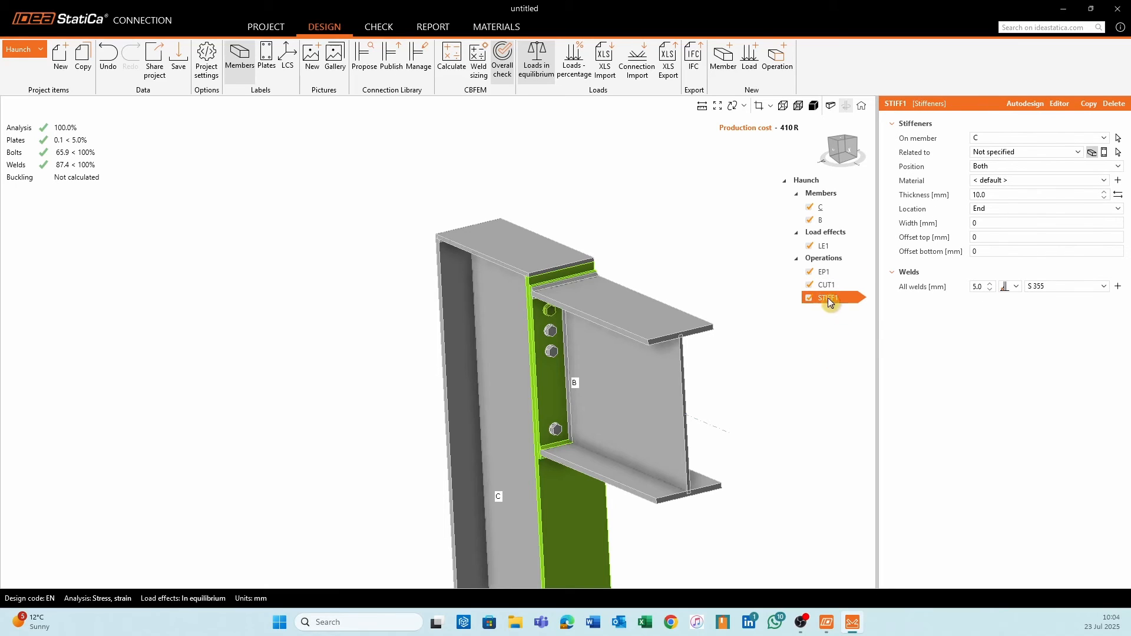
{"action": "middle_click_drag", "start_coordinate": [529, 249], "coordinate": [462, 262]}
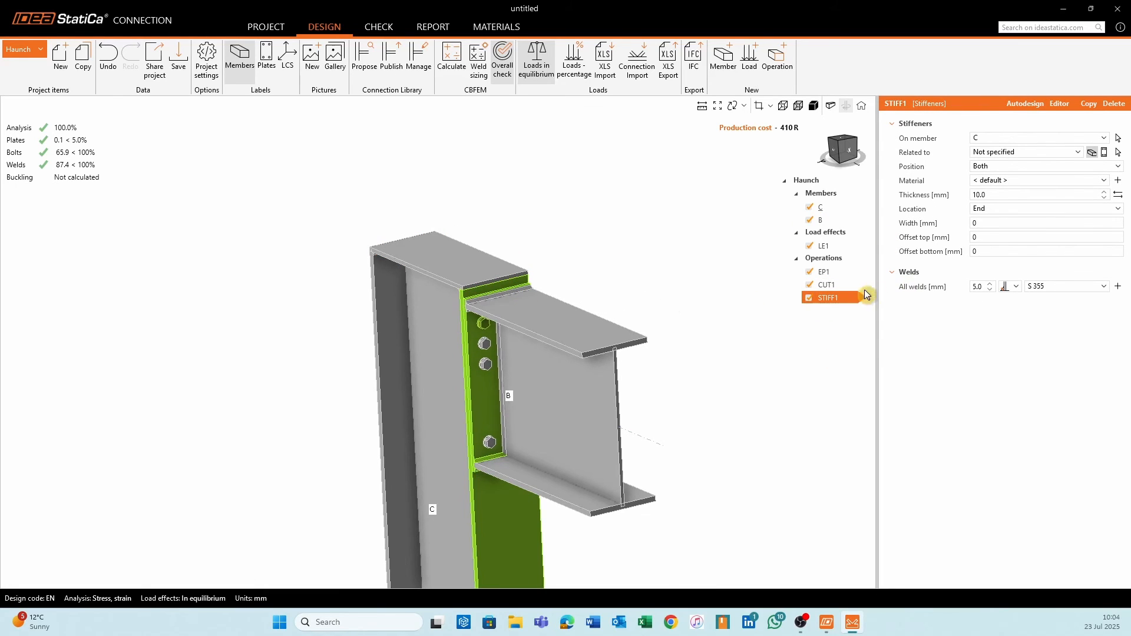
{"action": "right_click", "coordinate": [829, 297]}
{"action": "left_click", "coordinate": [861, 324]}
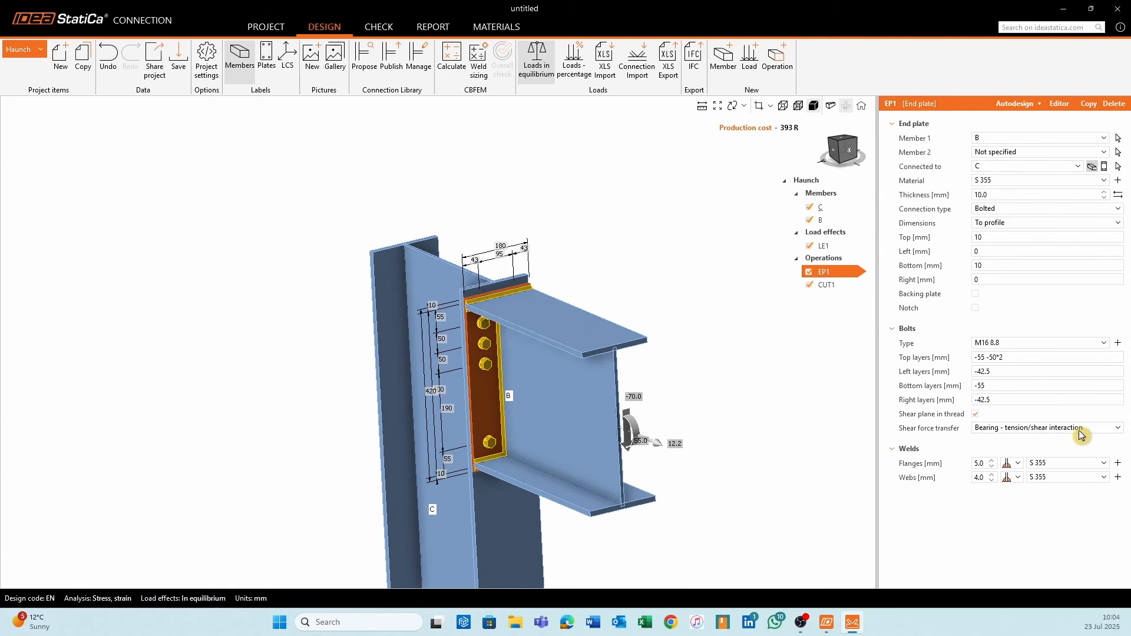
Reduce the end plate's top bolt layers to a single row at -55 mm and recalculate the connection.
{"action": "left_click", "coordinate": [1017, 357]}
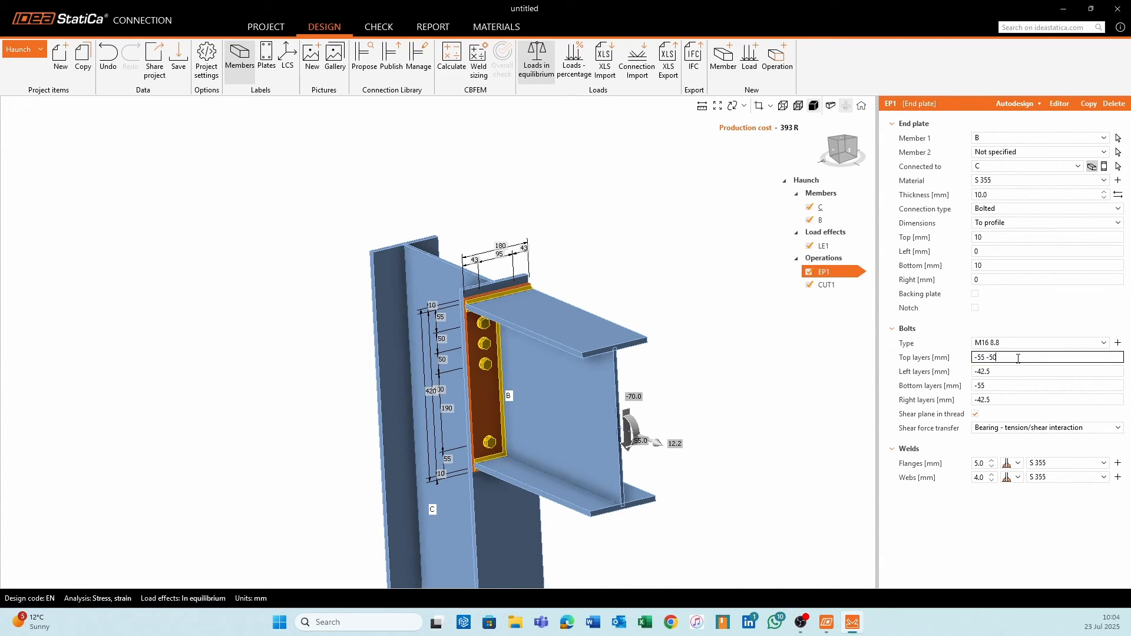
{"action": "key", "text": "Tab"}
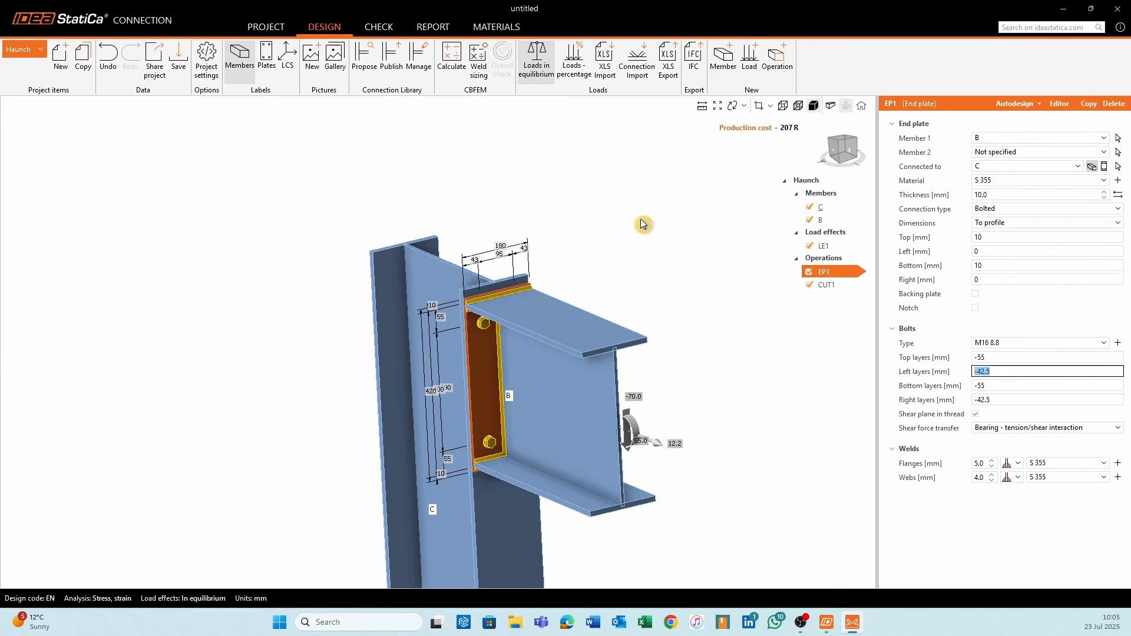
{"action": "left_click", "coordinate": [643, 224]}
{"action": "left_click", "coordinate": [453, 57]}
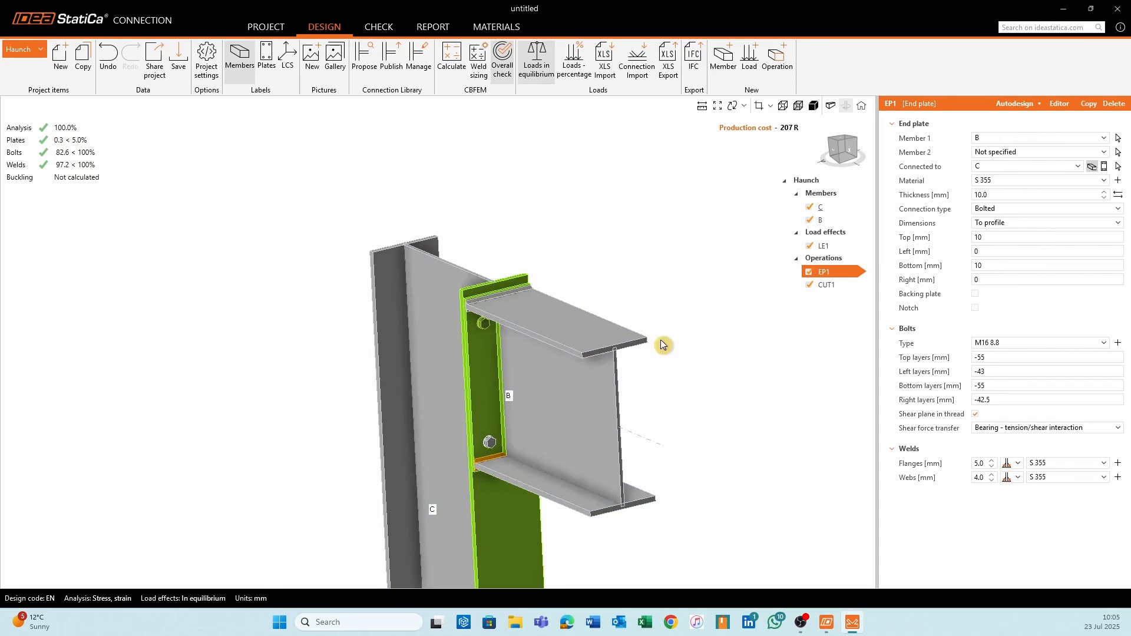
Examine the simplified end plate connection alongside its overall check results and production cost.
{"action": "middle_click_drag", "start_coordinate": [662, 340], "coordinate": [619, 303]}
{"action": "mouse_move", "coordinate": [584, 394]}
{"action": "middle_mouse_down", "text": "ctrl"}
{"action": "mouse_move", "coordinate": [608, 376]}
{"action": "mouse_move", "coordinate": [589, 376]}
{"action": "middle_mouse_up", "text": "ctrl"}
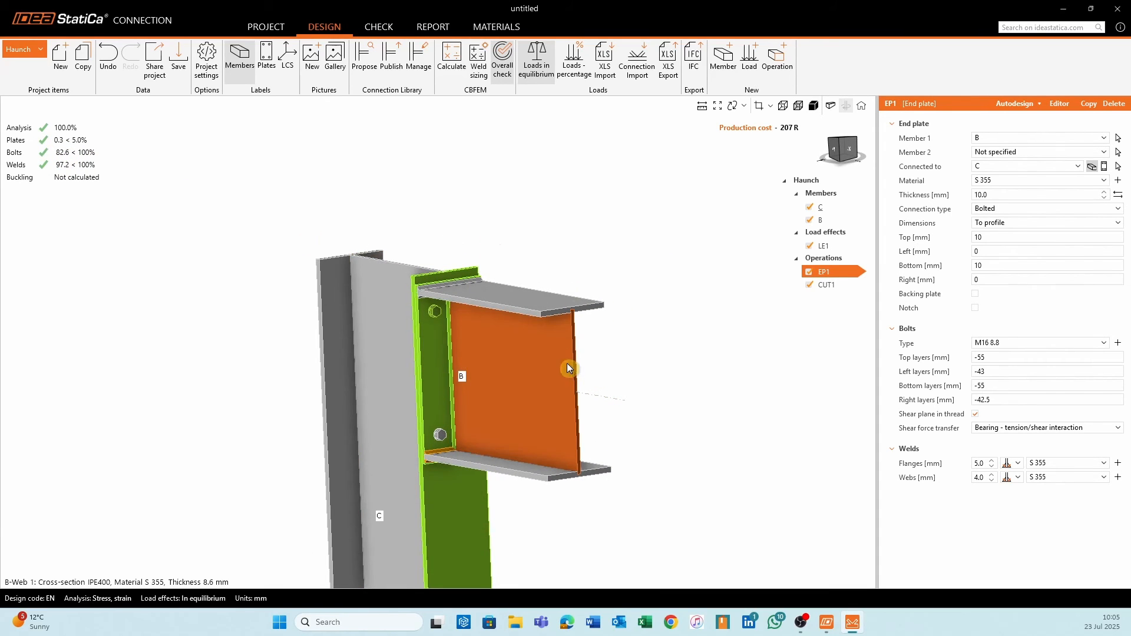
{"action": "middle_click_drag", "start_coordinate": [523, 413], "coordinate": [578, 383]}
{"action": "scroll", "coordinate": [525, 377], "scroll_direction": "up", "scroll_amount": 3}
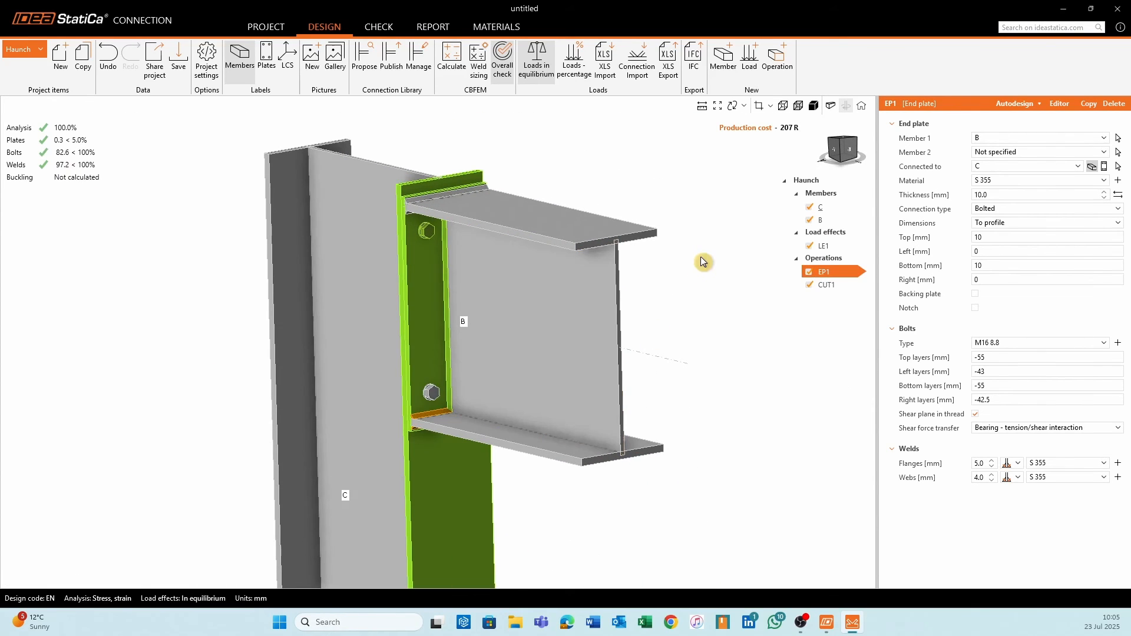
{"action": "middle_click_drag", "start_coordinate": [550, 147], "coordinate": [549, 192]}
{"action": "scroll", "coordinate": [549, 192], "scroll_direction": "down", "scroll_amount": 2}
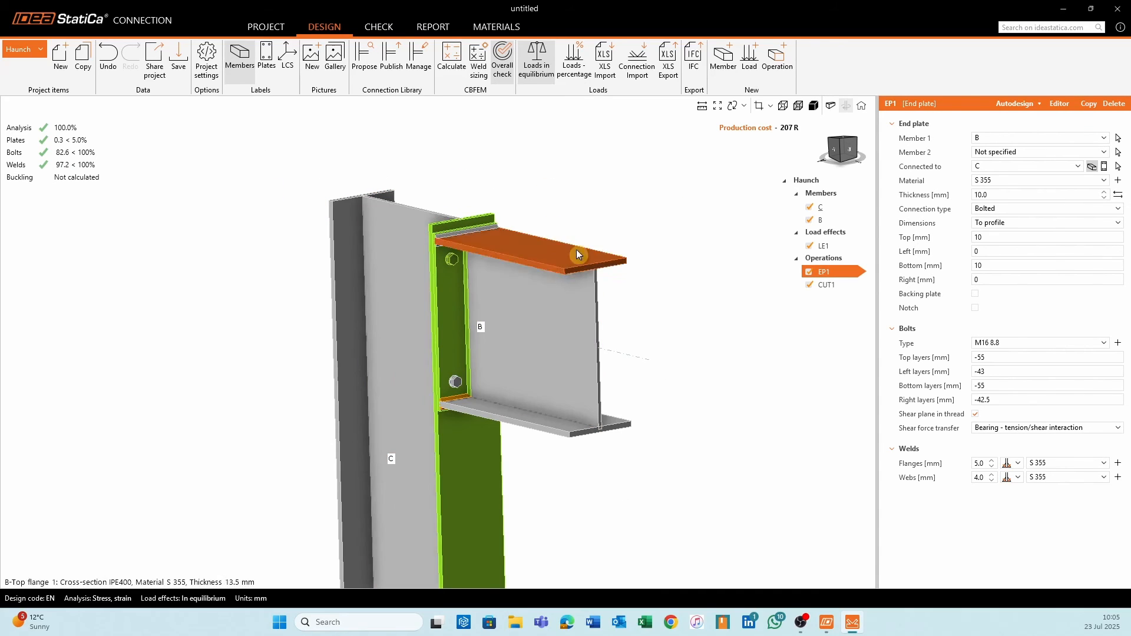
{"action": "scroll", "coordinate": [633, 205], "scroll_direction": "up", "scroll_amount": 2}
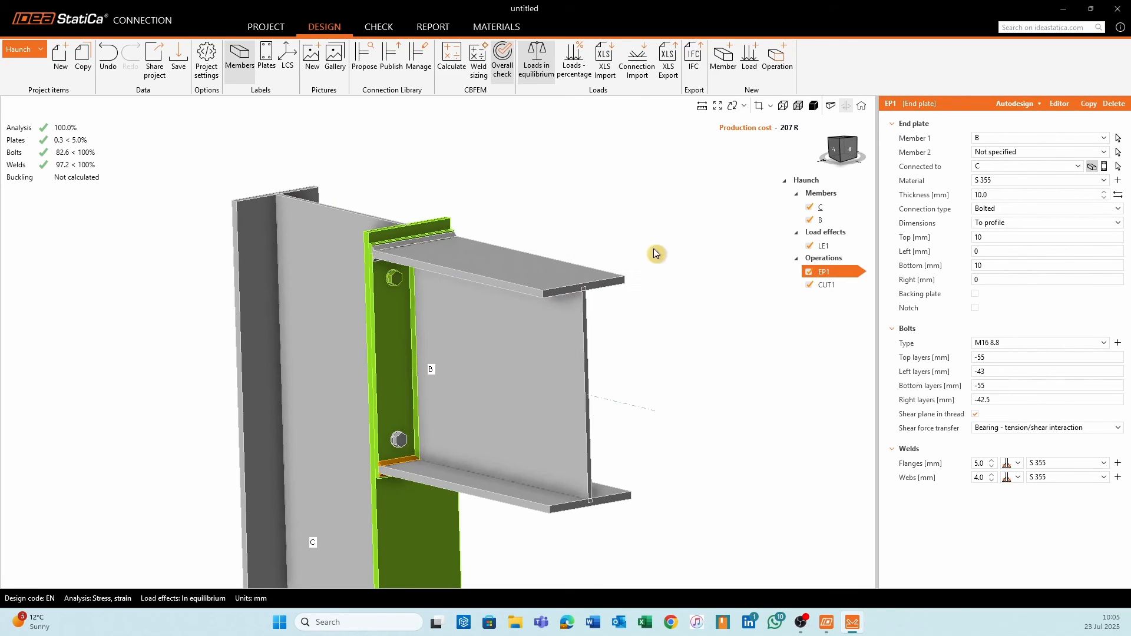
{"action": "middle_click_drag", "start_coordinate": [519, 276], "coordinate": [460, 248]}
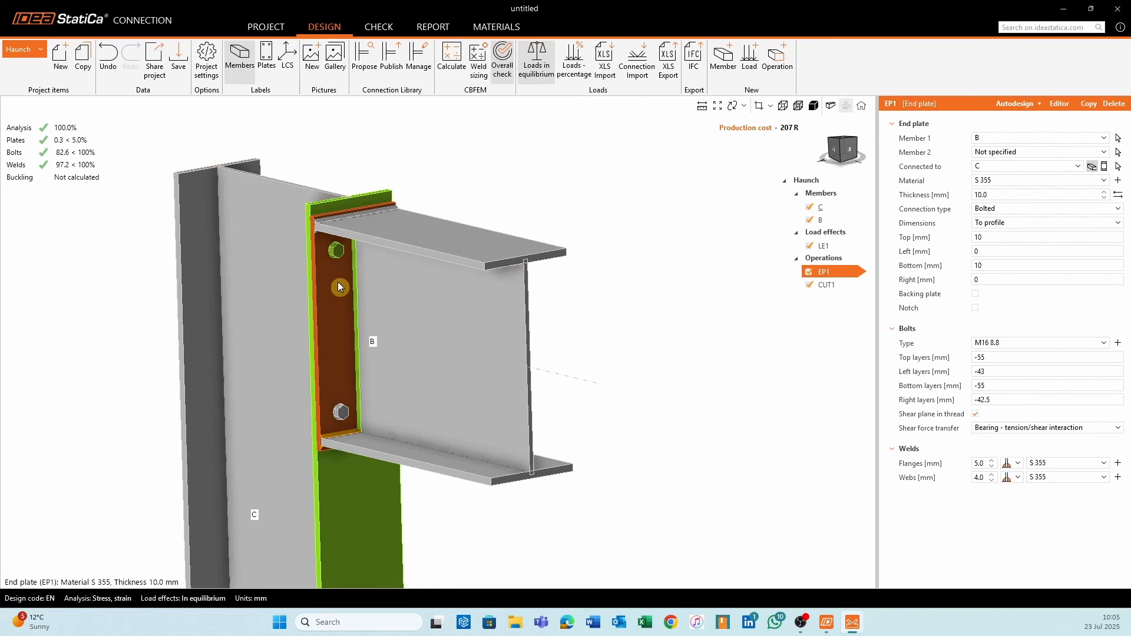
{"action": "scroll", "coordinate": [575, 206], "scroll_direction": "up", "scroll_amount": 2}
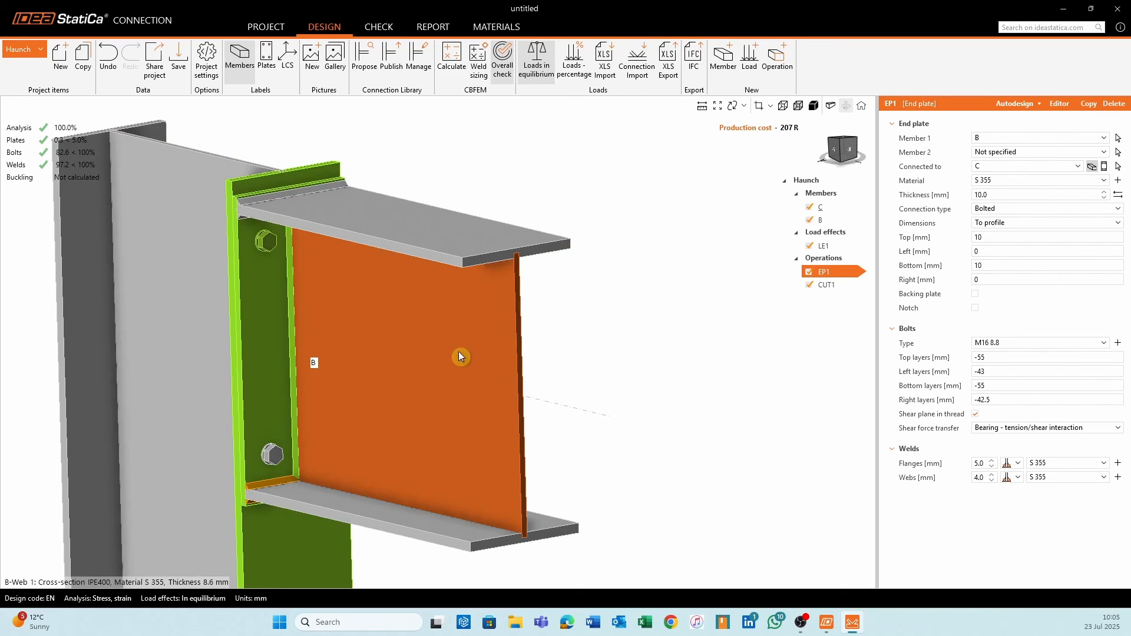
{"action": "scroll", "coordinate": [575, 321], "scroll_direction": "down", "scroll_amount": 3}
{"action": "scroll", "coordinate": [696, 246], "scroll_direction": "up", "scroll_amount": 3}
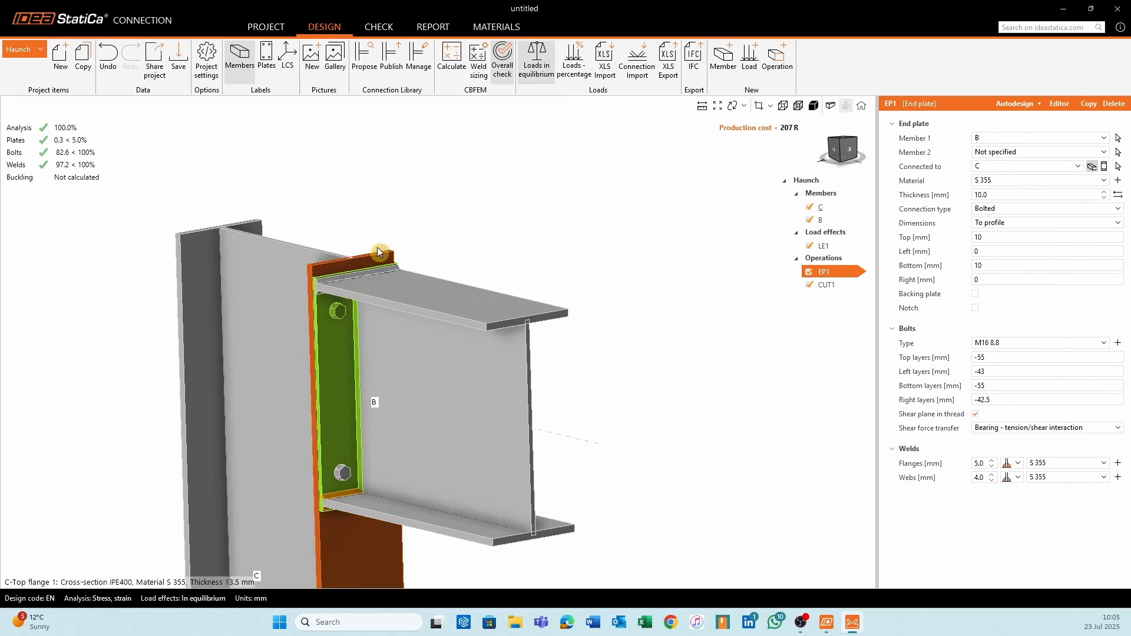
{"action": "middle_click_drag", "start_coordinate": [508, 293], "coordinate": [737, 278]}
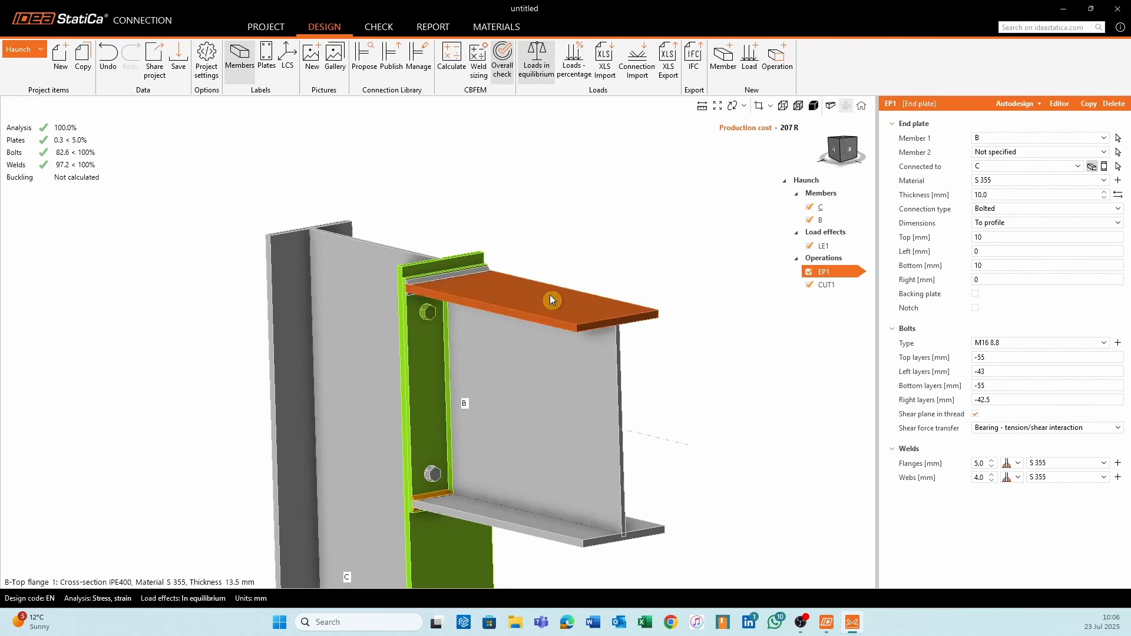
{"action": "middle_click_drag", "start_coordinate": [652, 190], "coordinate": [582, 184]}
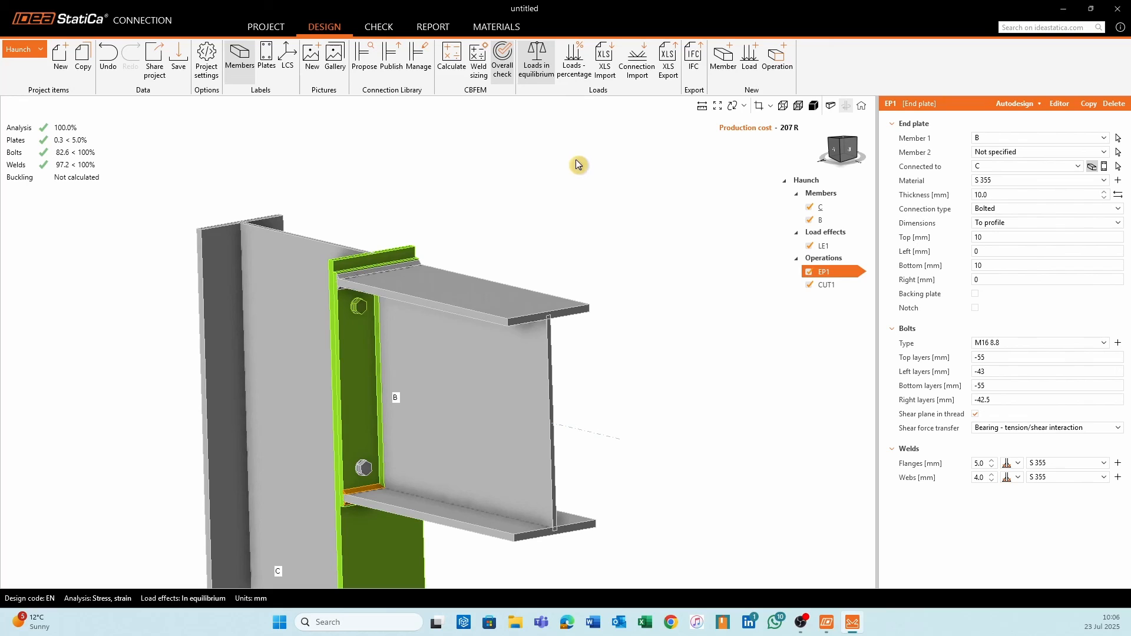
{"action": "middle_click_drag", "start_coordinate": [575, 235], "coordinate": [556, 228]}
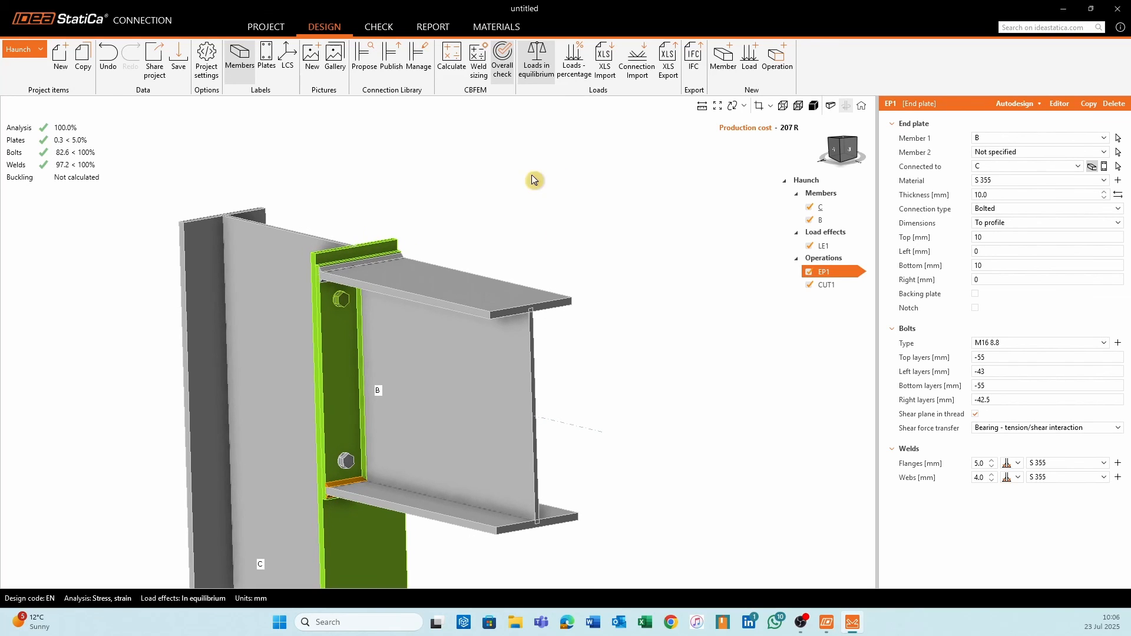